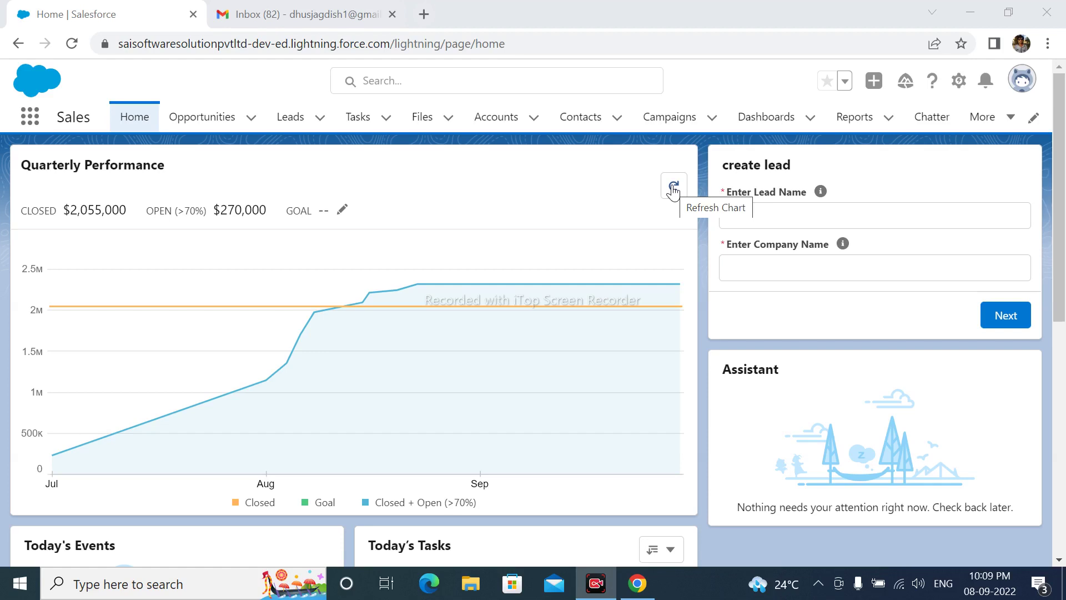
- Open Setup for the current app and find the Workflow Rules page by searching the setup items for "work"
left_click(959, 80)
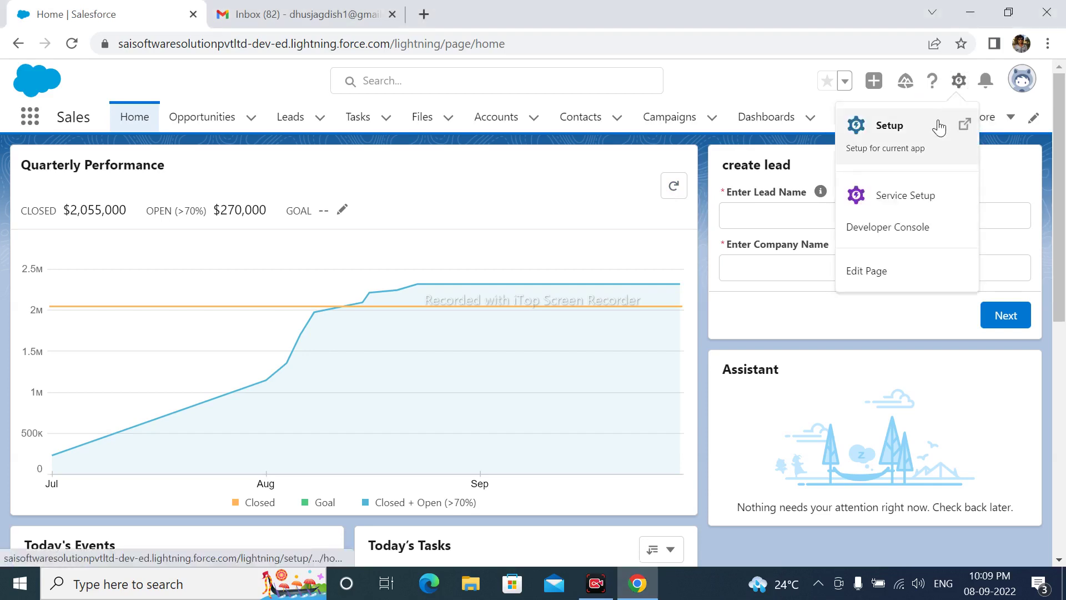
left_click(912, 127)
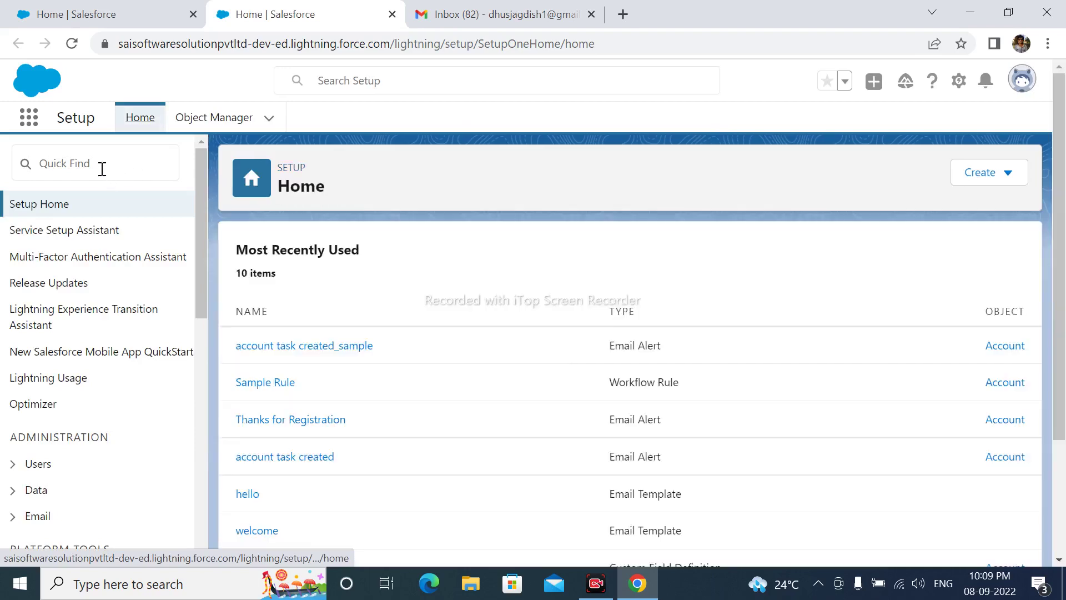
left_click(102, 169)
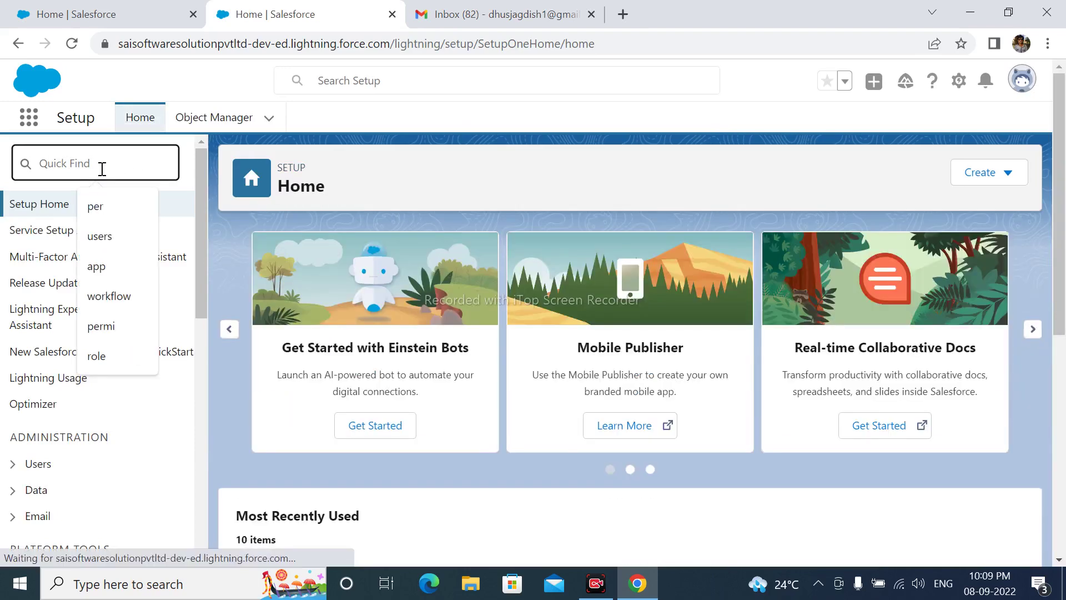
type("worl")
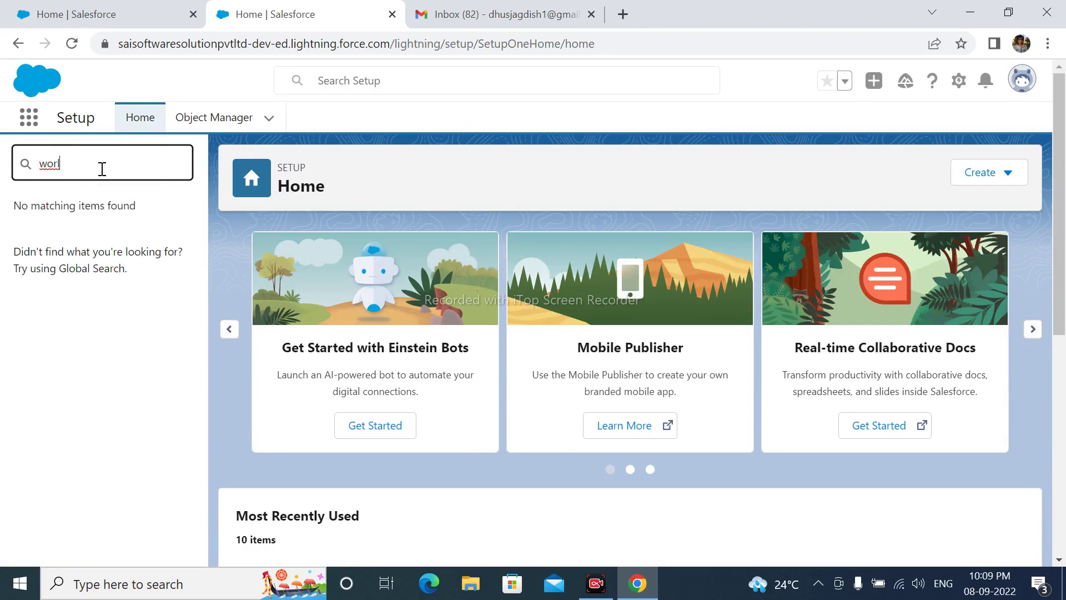
key("BackSpace")
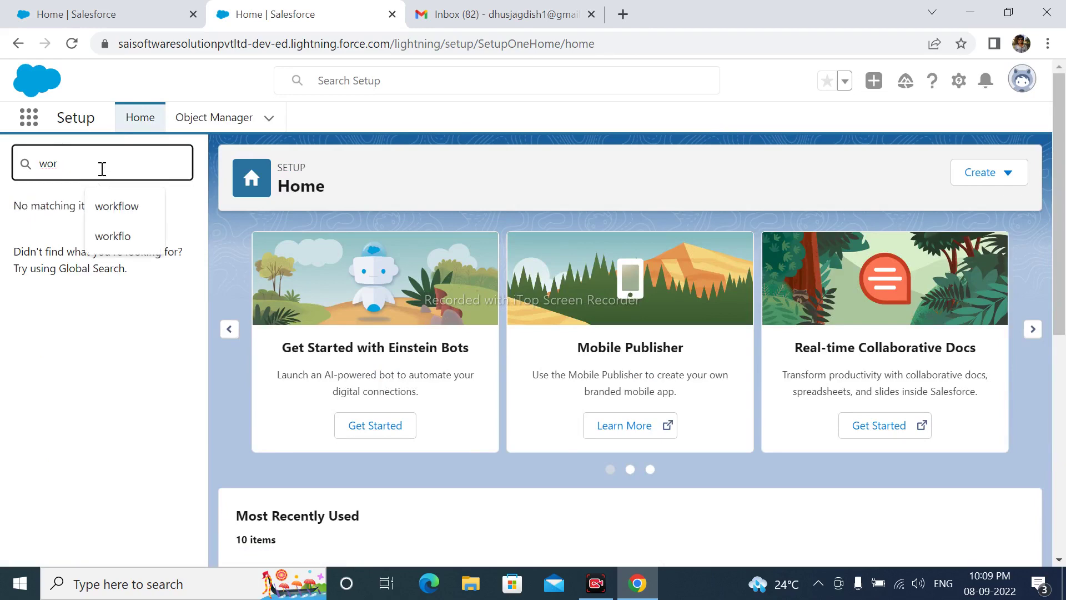
type("k")
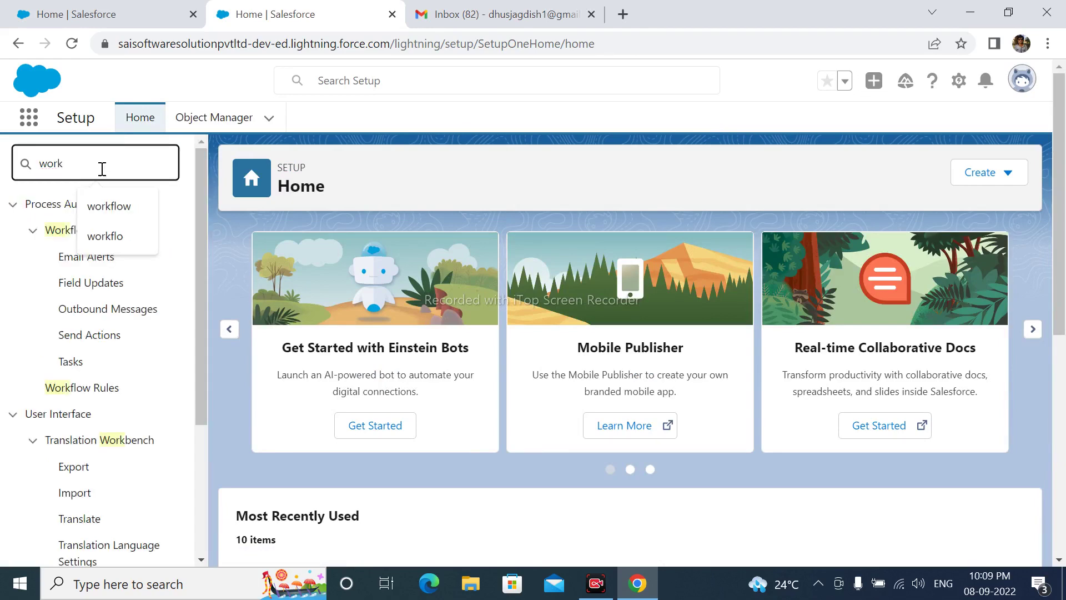
left_click(86, 393)
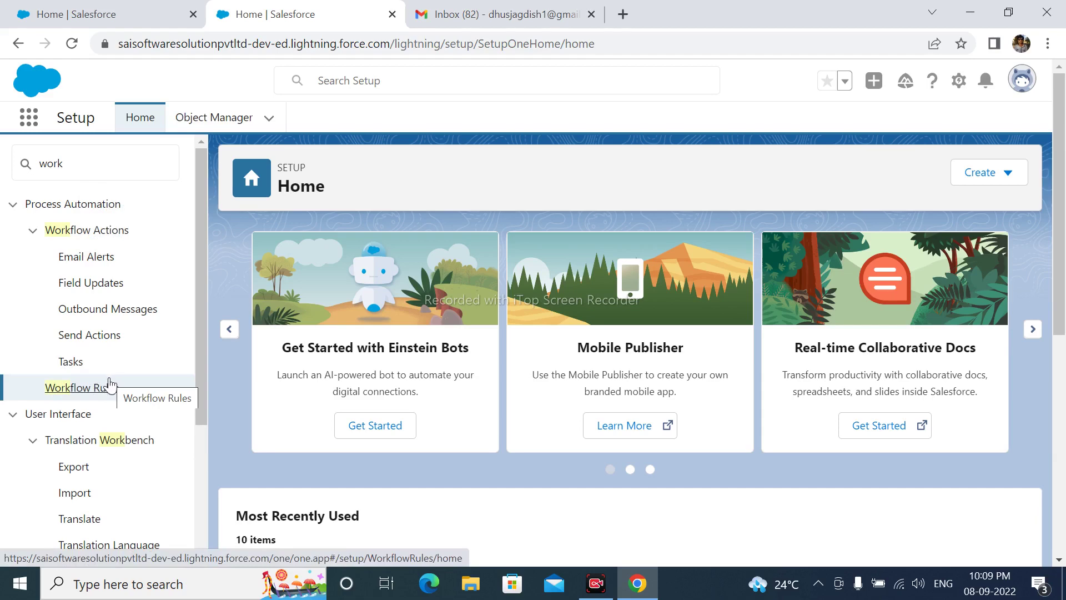
left_click(80, 393)
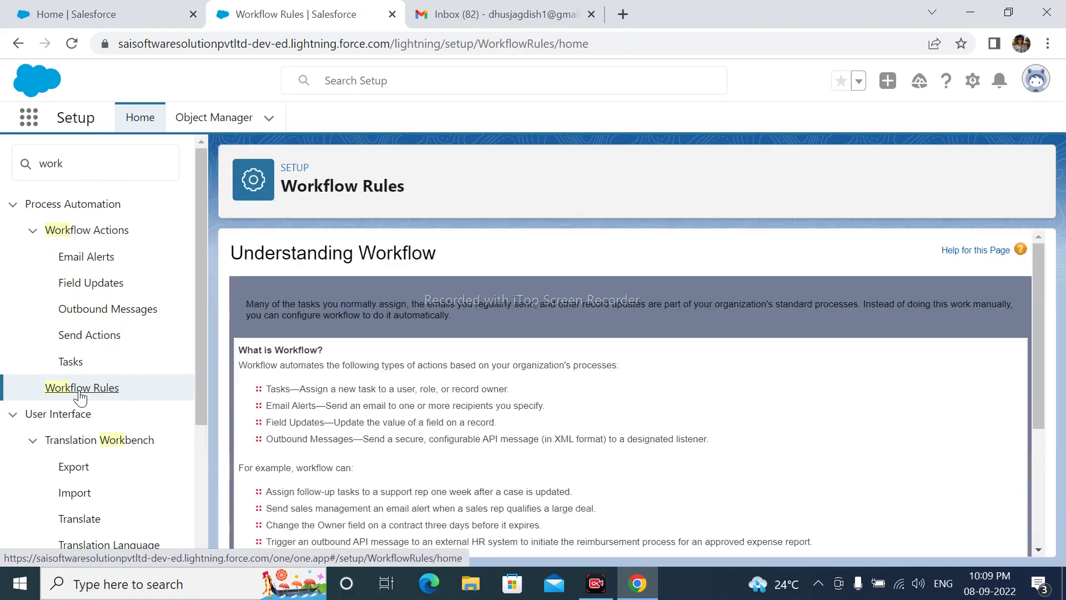
- Continue past the workflow introduction and create a new workflow rule that applies to the Account object
scroll(500, 383, "down", 3)
left_click(261, 516)
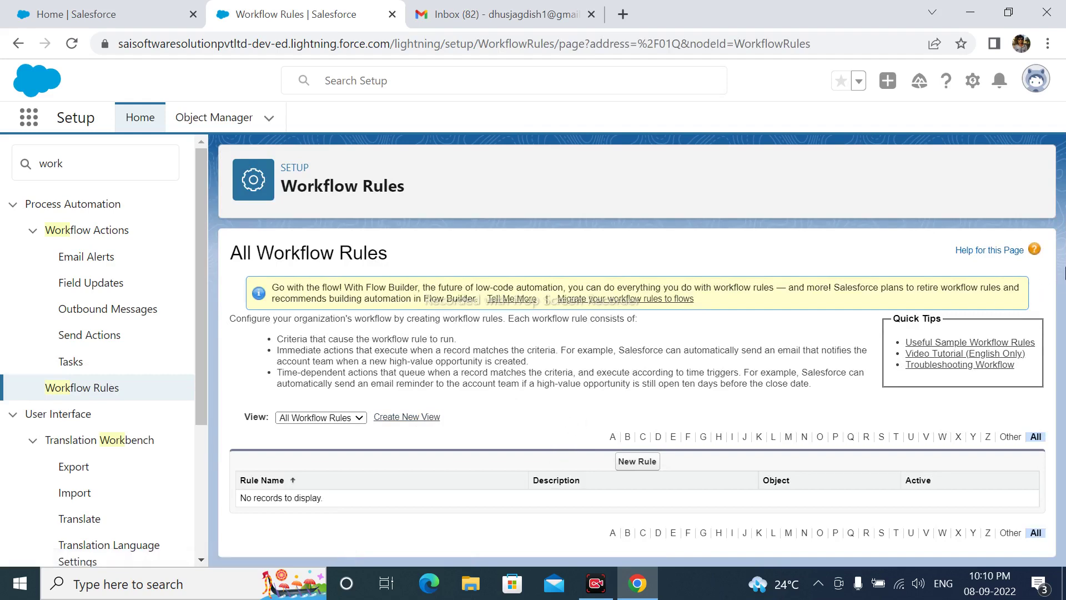
left_click(646, 463)
left_click(583, 425)
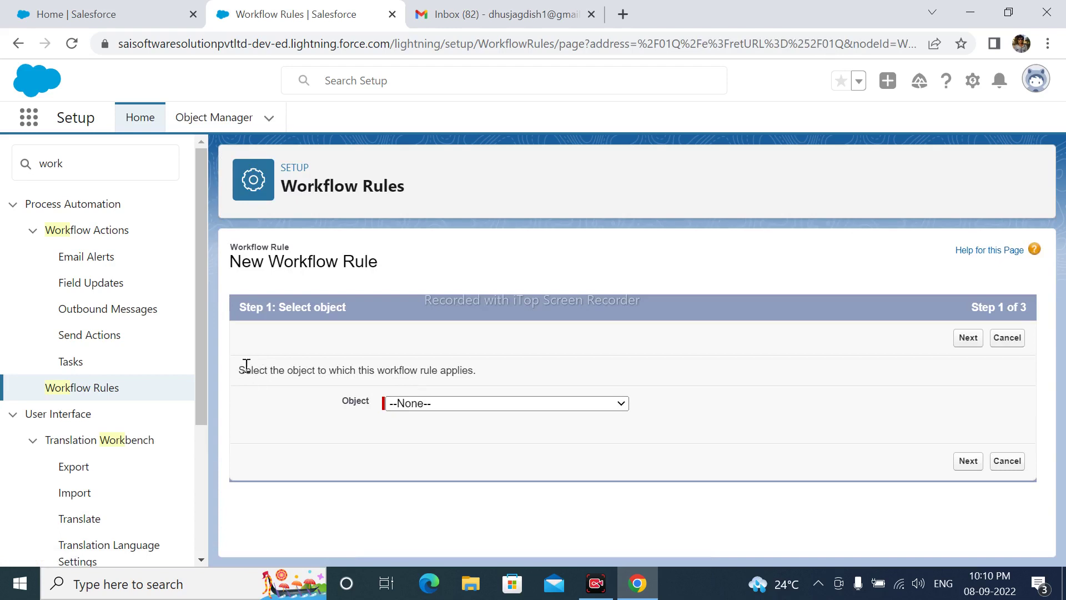
left_click_drag(239, 371, 483, 372)
left_click(483, 403)
left_click(448, 135)
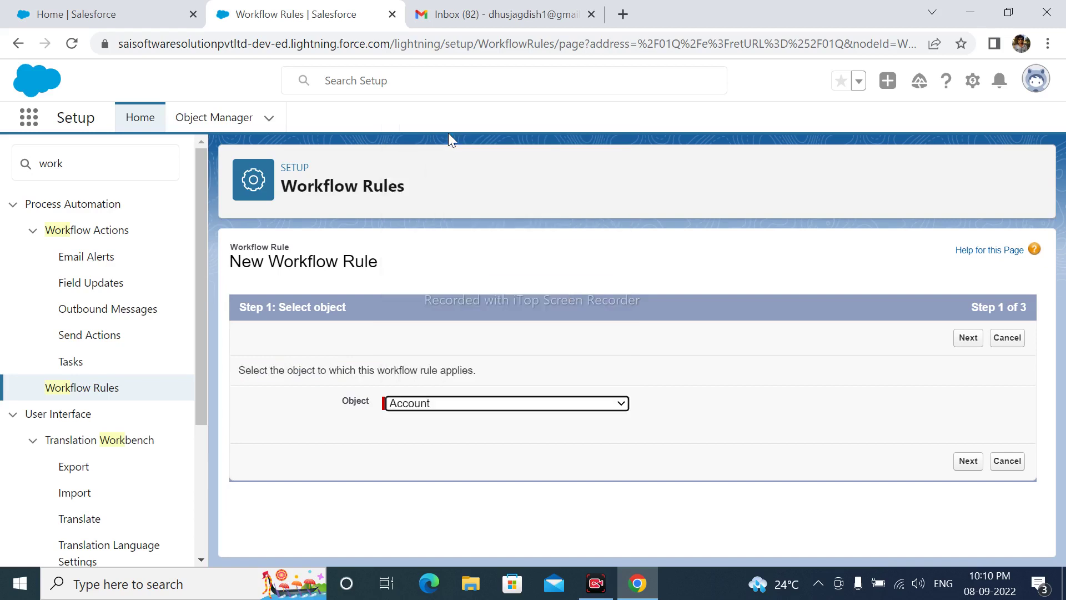
left_click(968, 461)
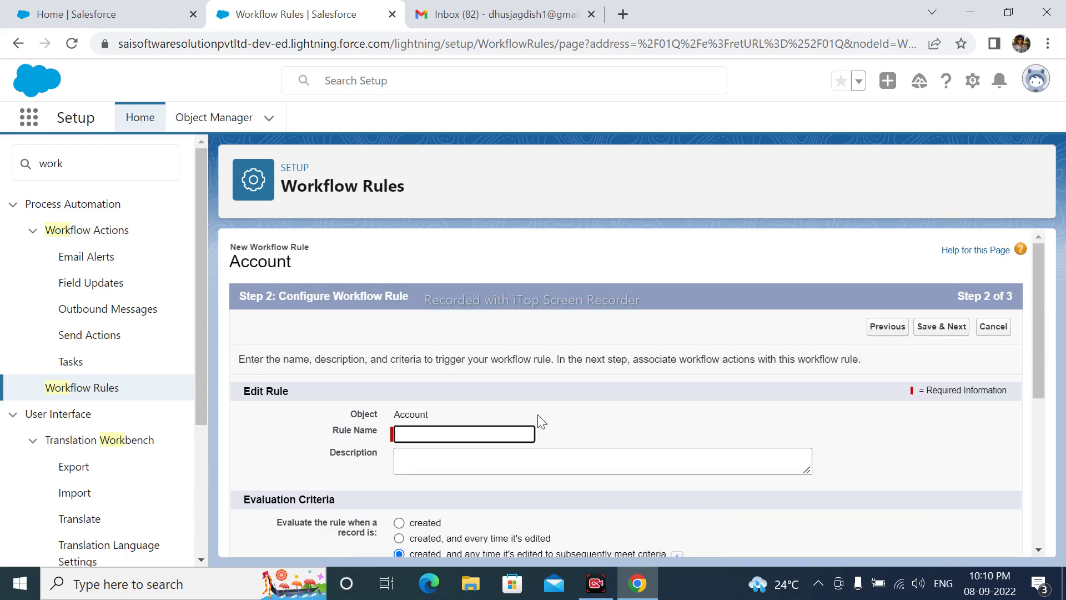
- Name the new workflow rule "Sample Rule"
scroll(423, 345, "down", 2)
left_click(412, 348)
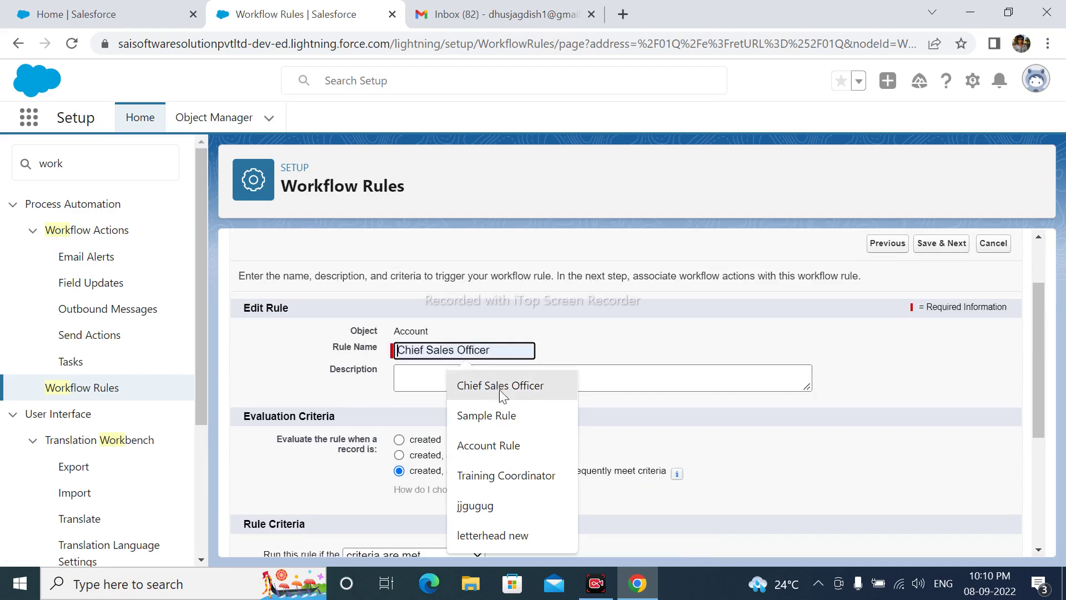
left_click(500, 416)
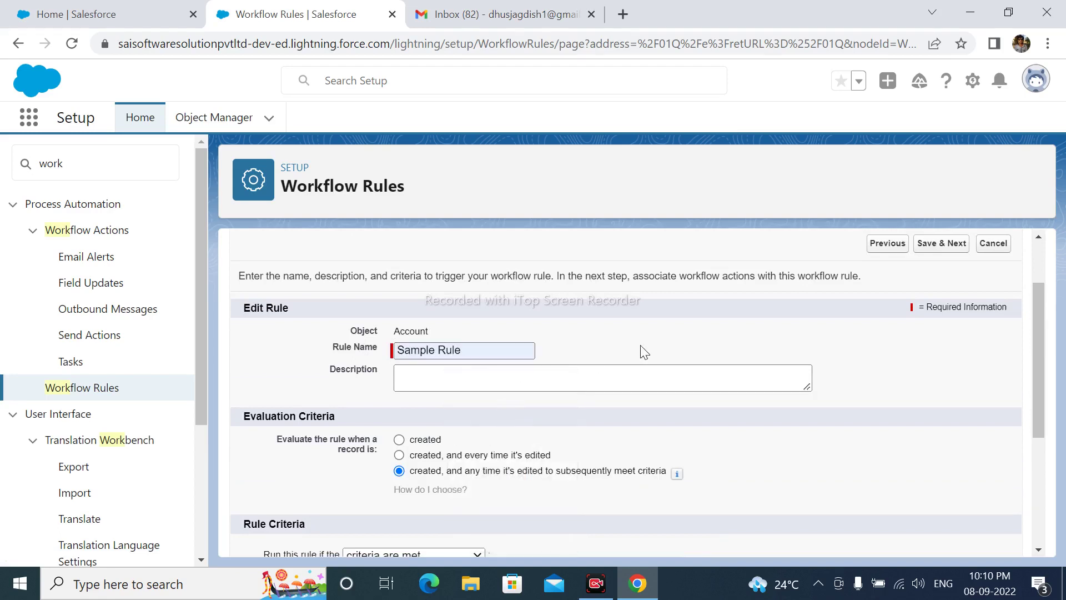
- Try the other evaluation options, then evaluate the rule when a record is created, and any time it's edited to subsequently meet criteria
scroll(642, 351, "down", 2)
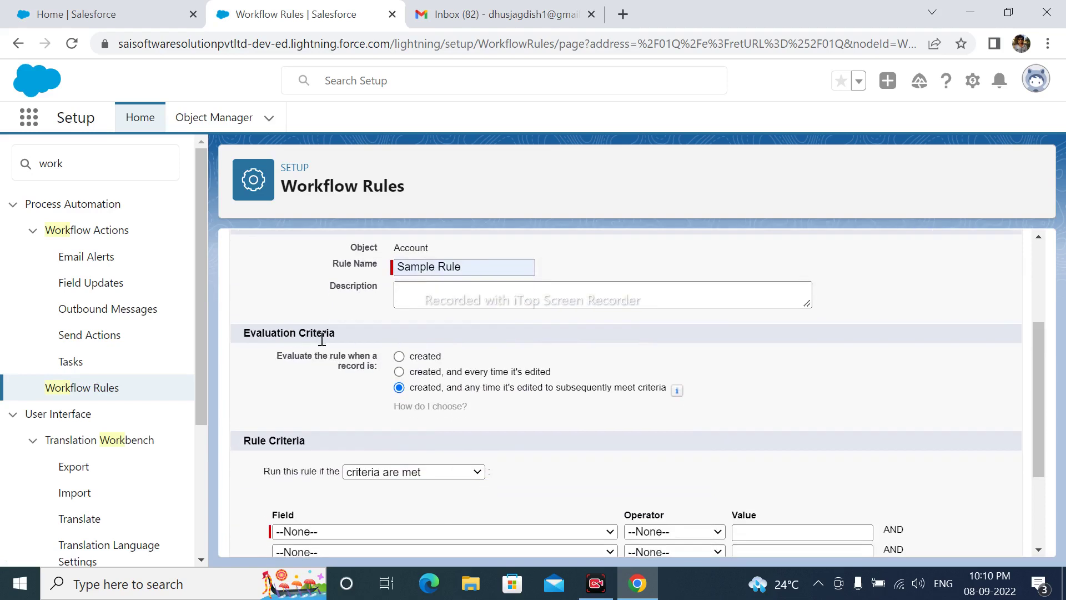
left_click(415, 358)
left_click(436, 373)
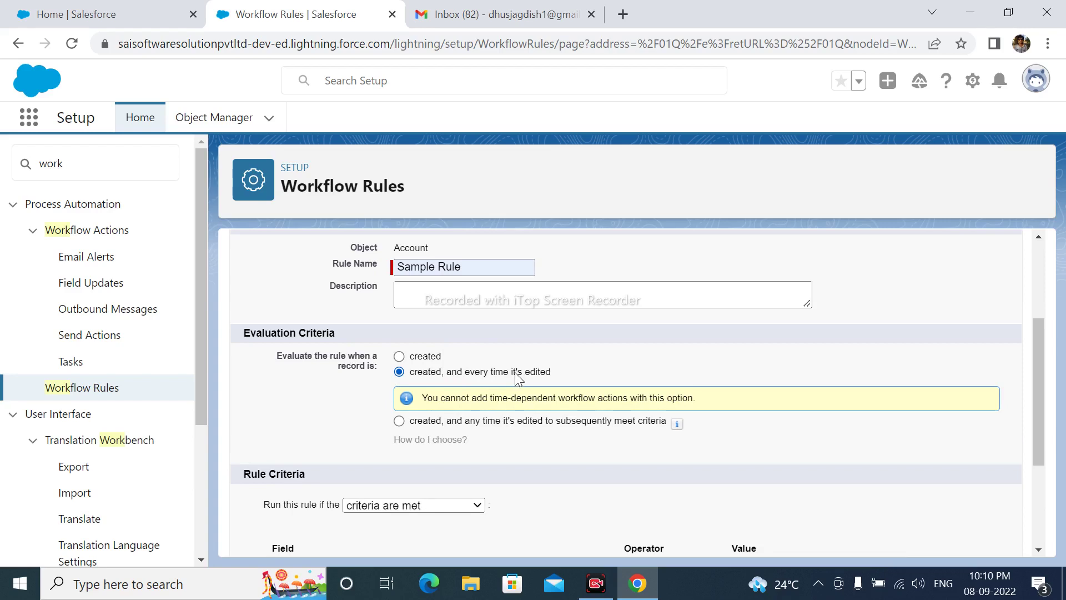
left_click(415, 421)
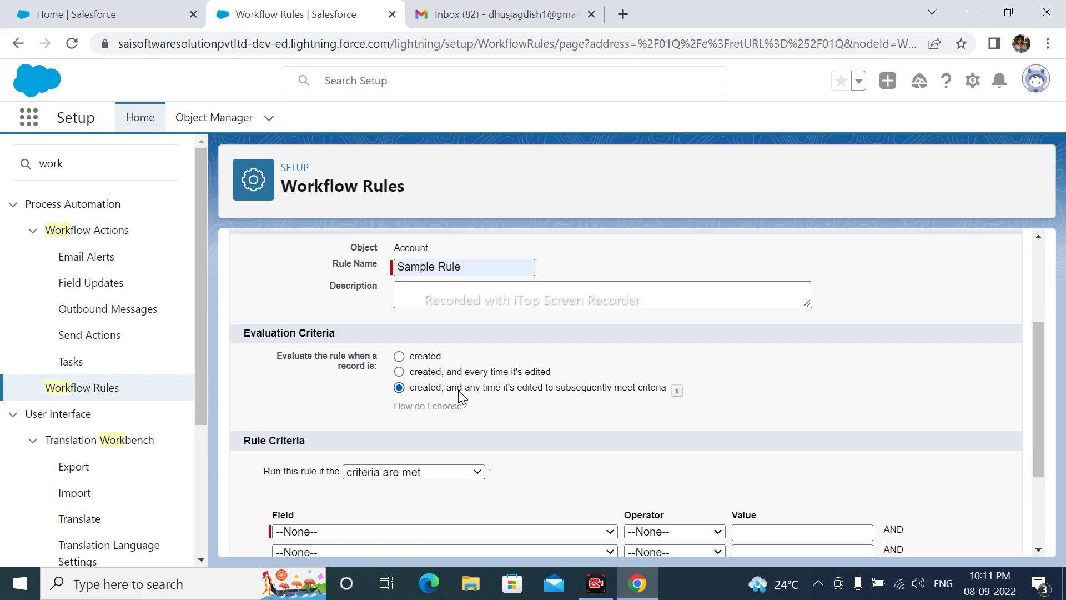
left_click_drag(460, 391, 538, 391)
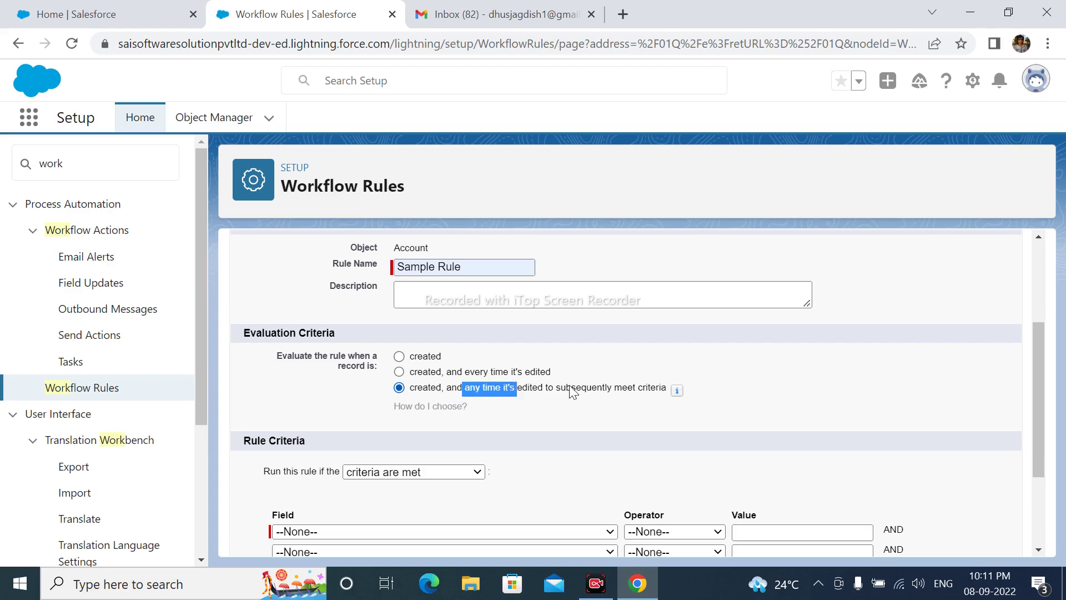
left_click_drag(606, 392, 668, 394)
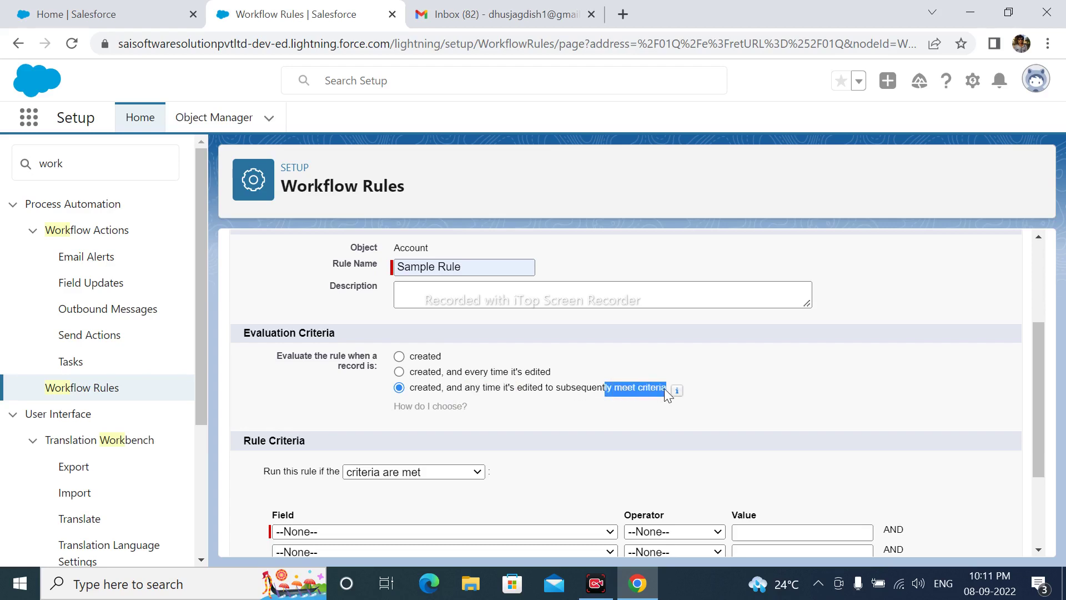
left_click(725, 371)
- Set the rule to run if the "criteria are met"
scroll(725, 372, "down", 1)
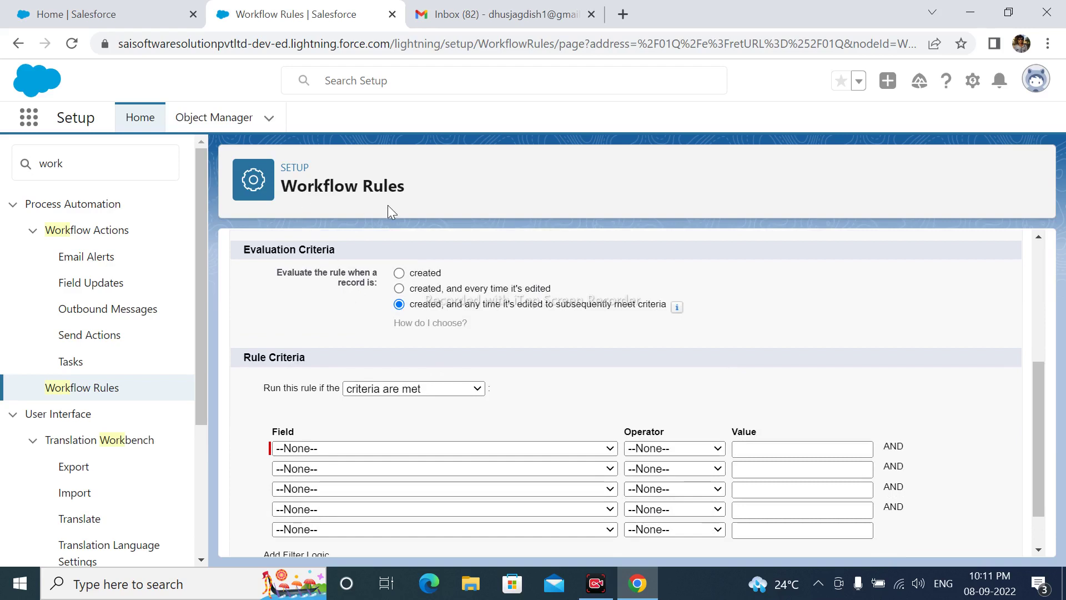
scroll(643, 334, "down", 1)
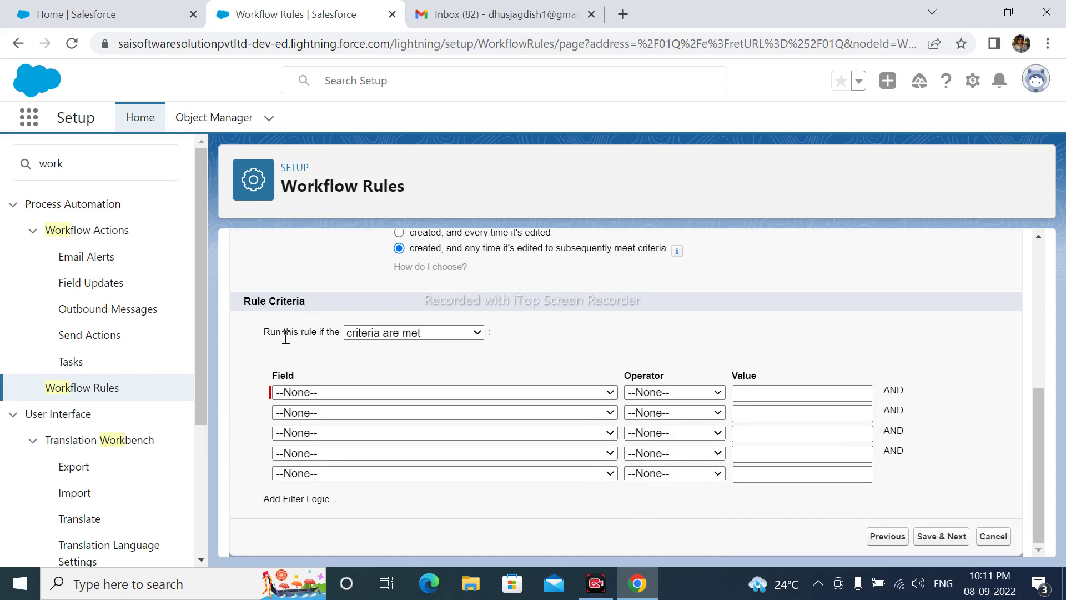
left_click(394, 334)
left_click(396, 346)
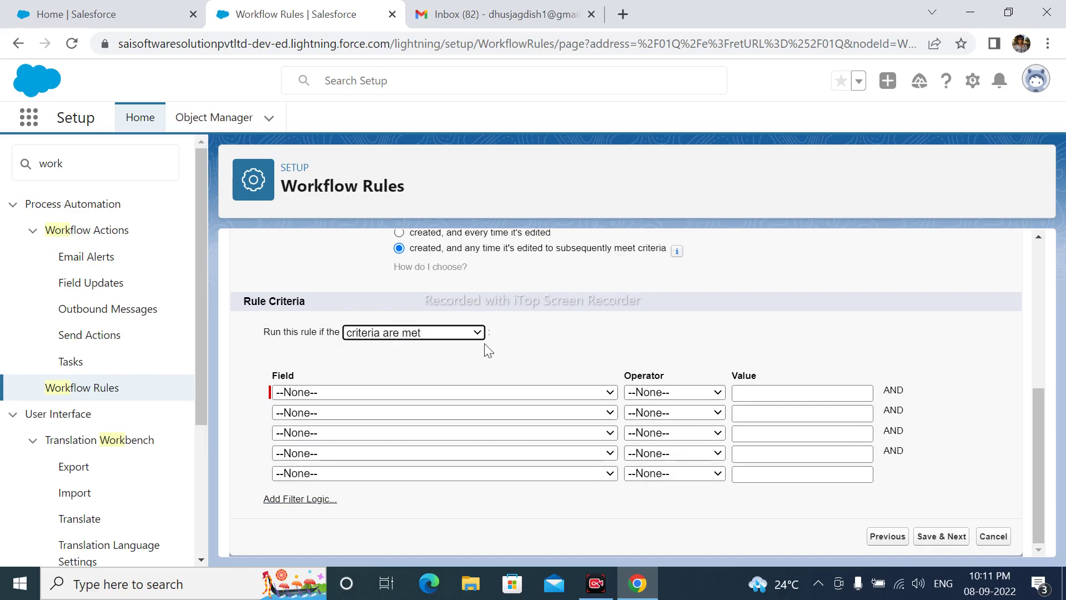
- Add the criterion Account: Account Name equals the person's first name, and save the rule to continue to its workflow actions
left_click(298, 392)
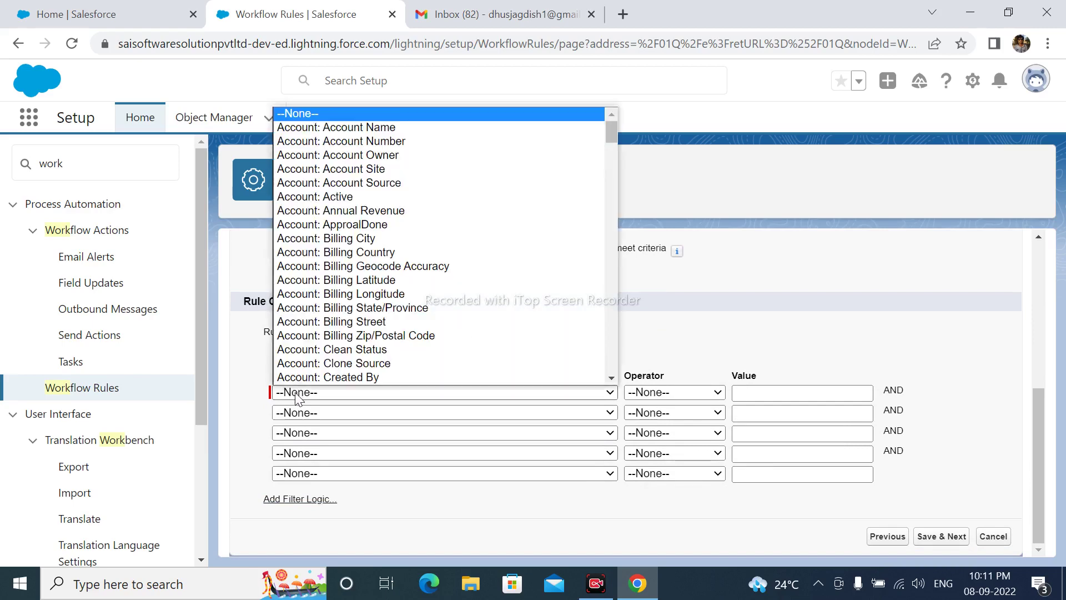
left_click(387, 128)
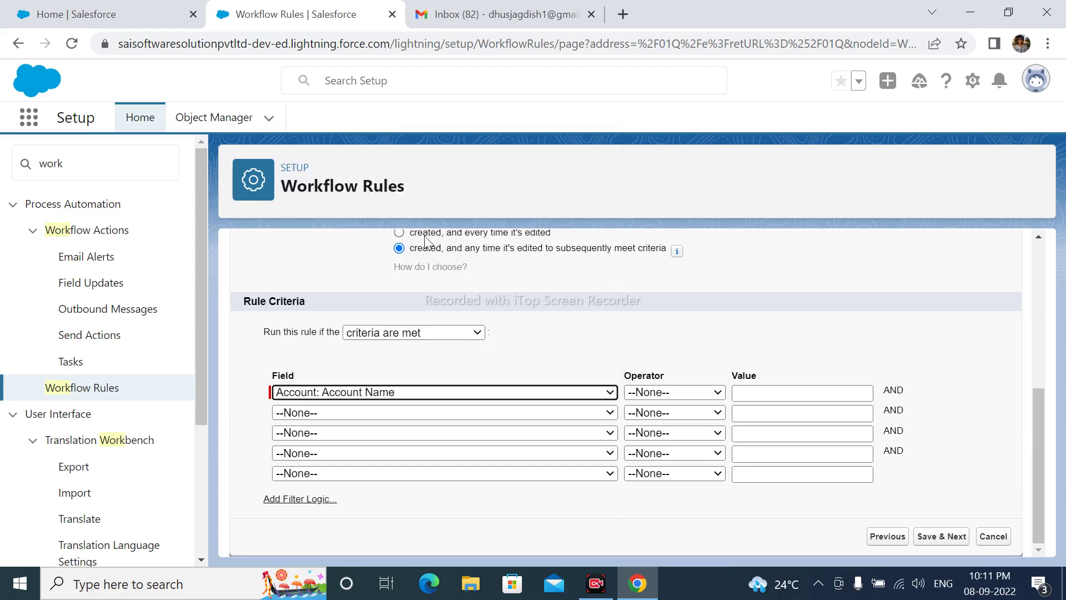
left_click(646, 395)
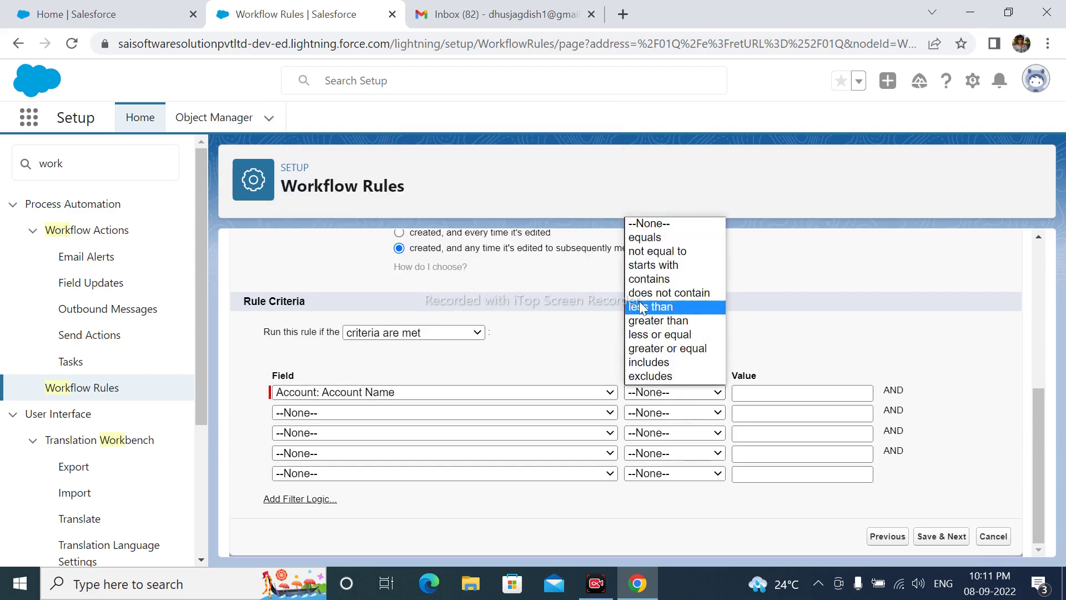
left_click(650, 239)
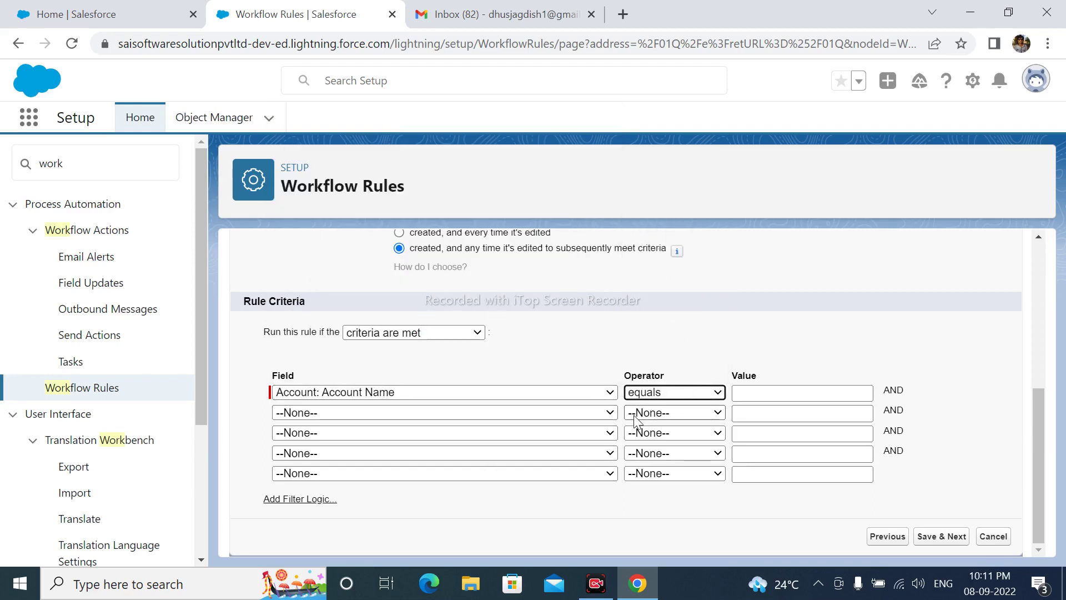
left_click(805, 392)
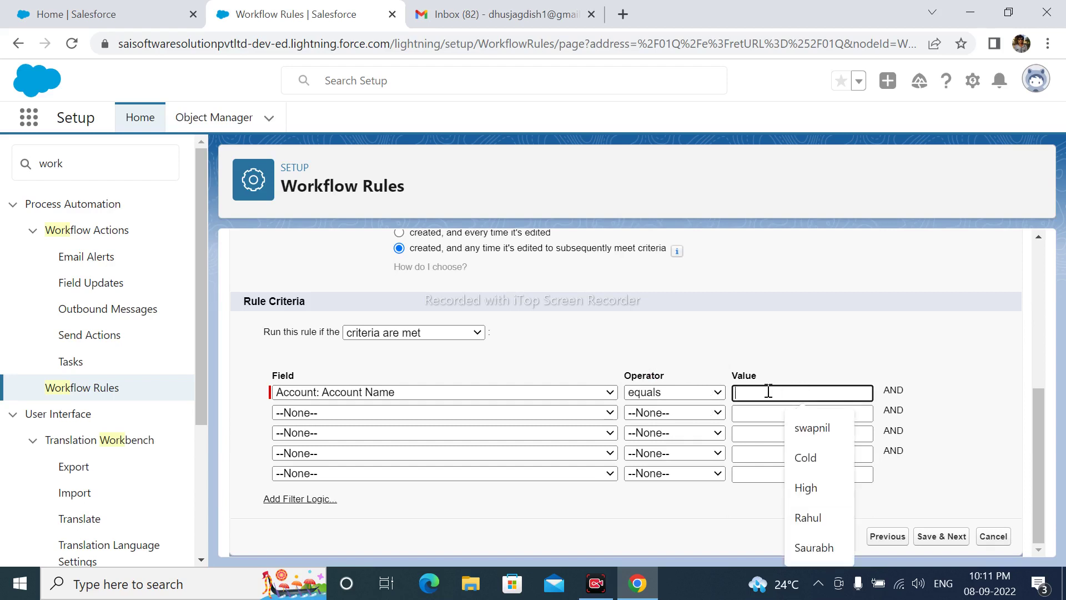
type("John")
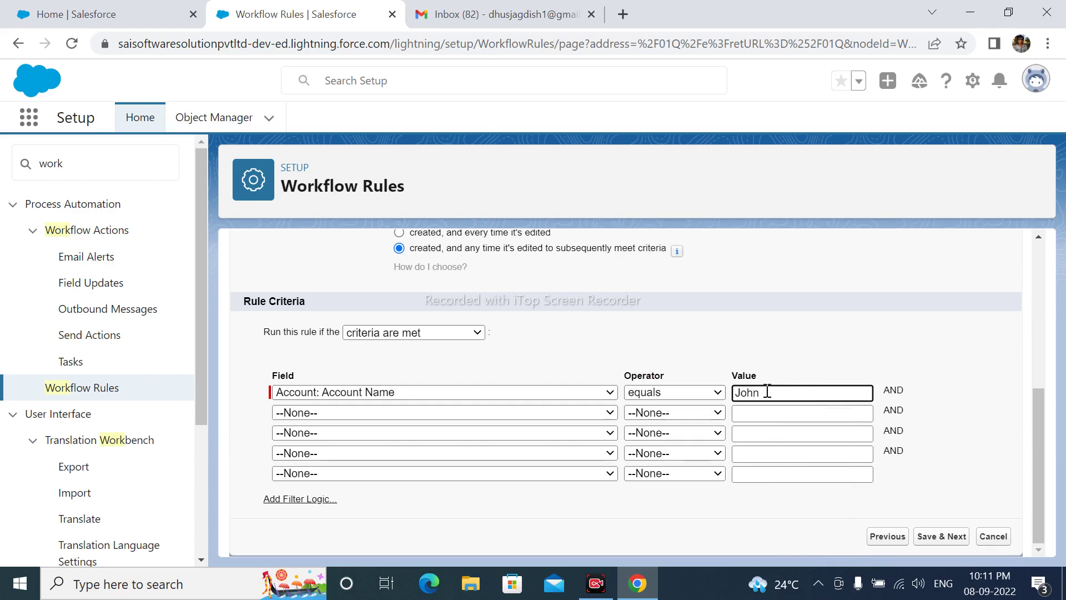
left_click(784, 359)
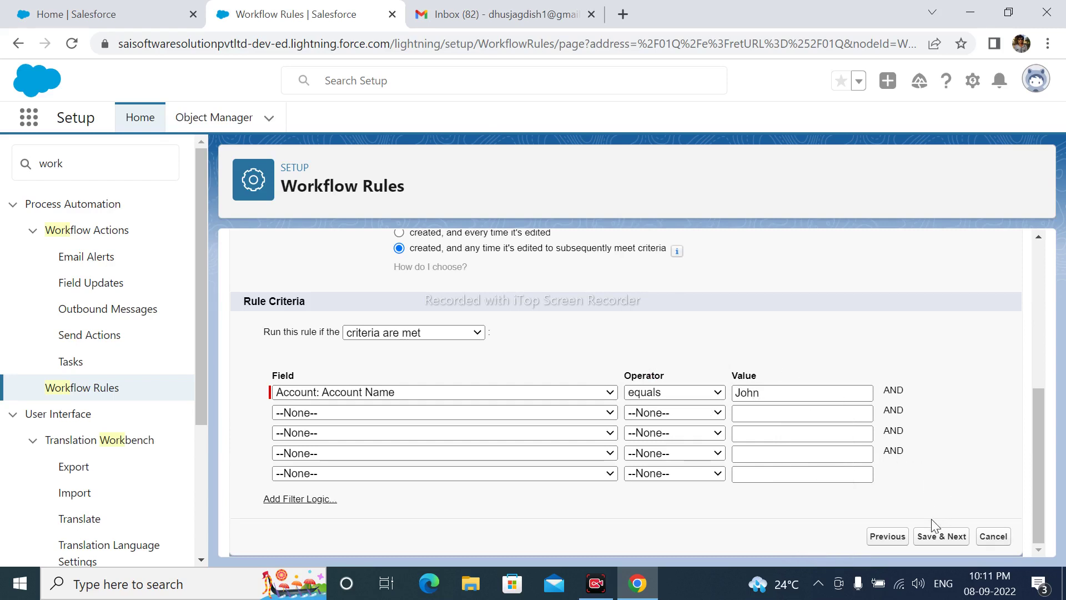
left_click(939, 536)
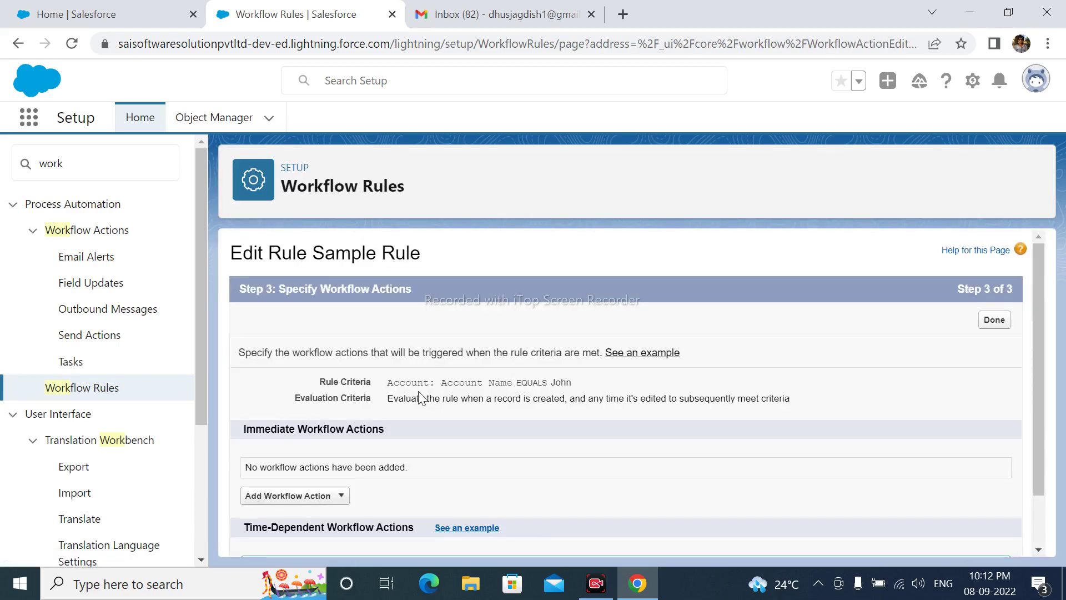
- Start a new email alert as an immediate workflow action of the rule
scroll(450, 398, "down", 1)
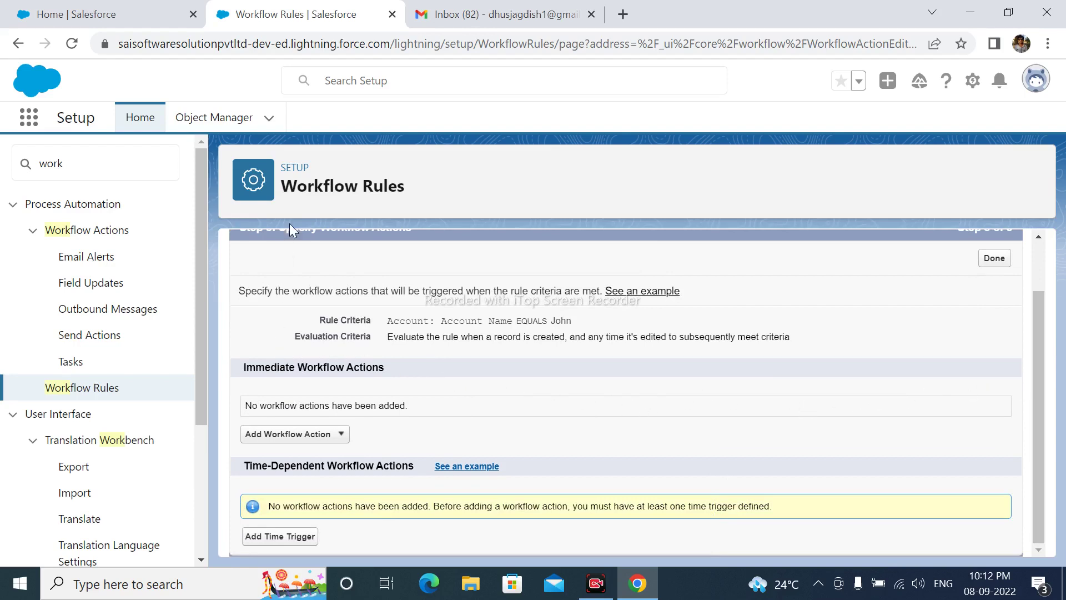
left_click_drag(243, 367, 400, 370)
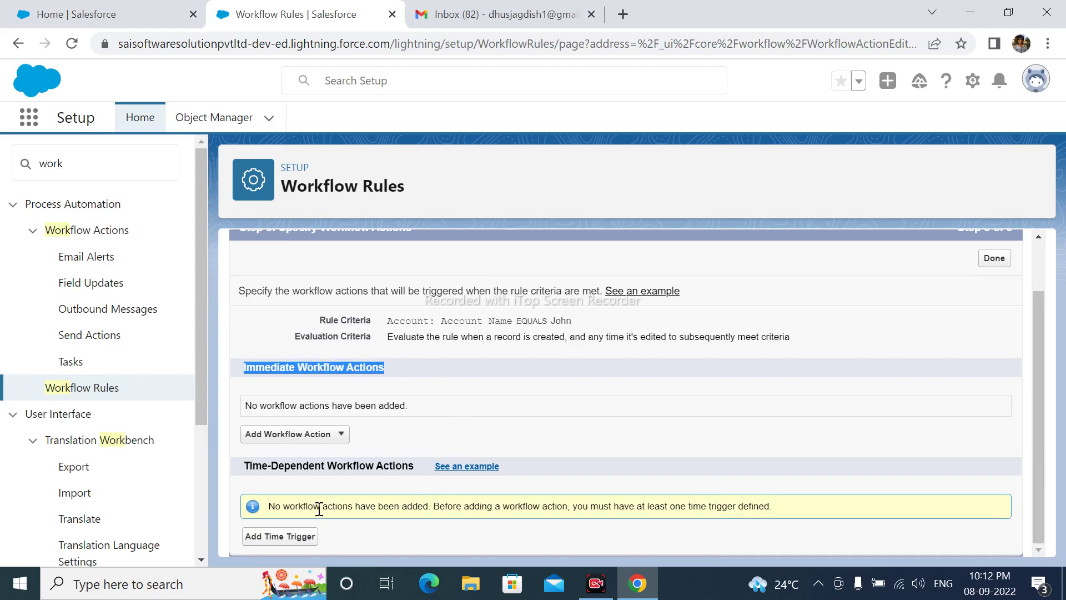
left_click(302, 481)
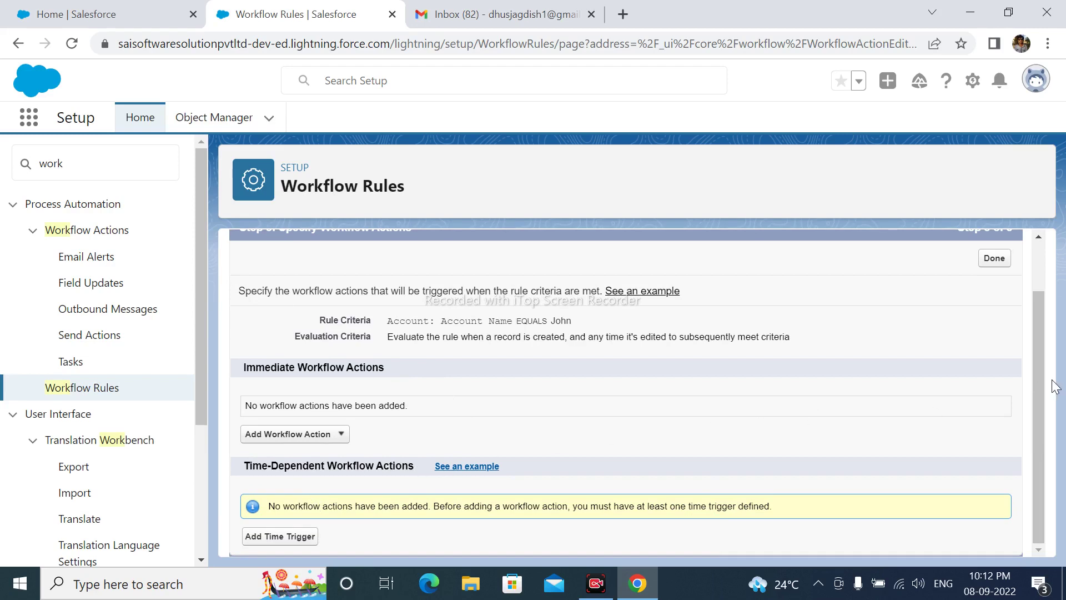
left_click(296, 439)
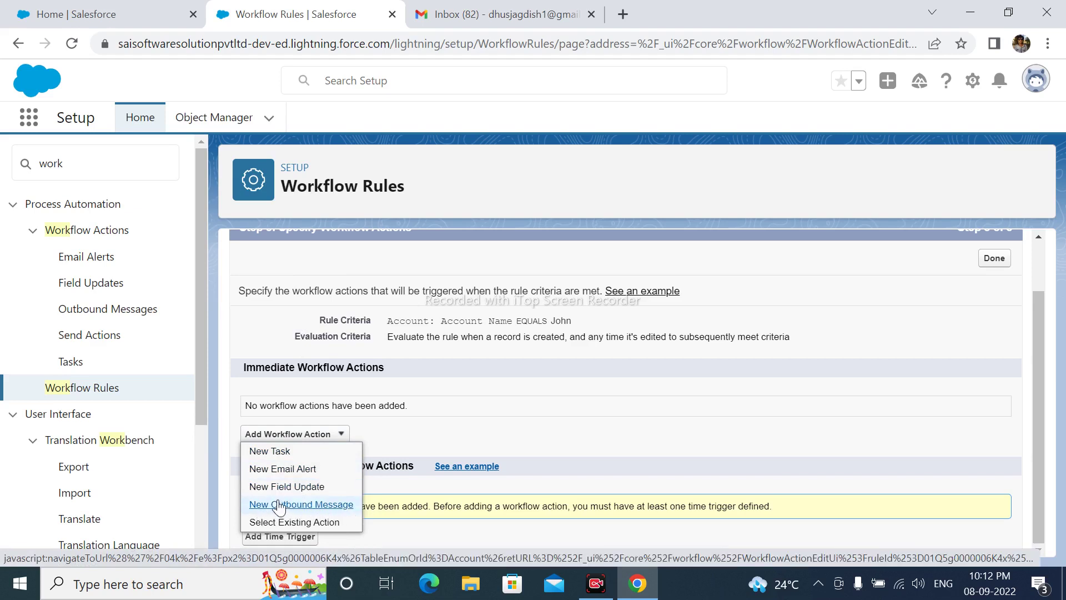
left_click(276, 472)
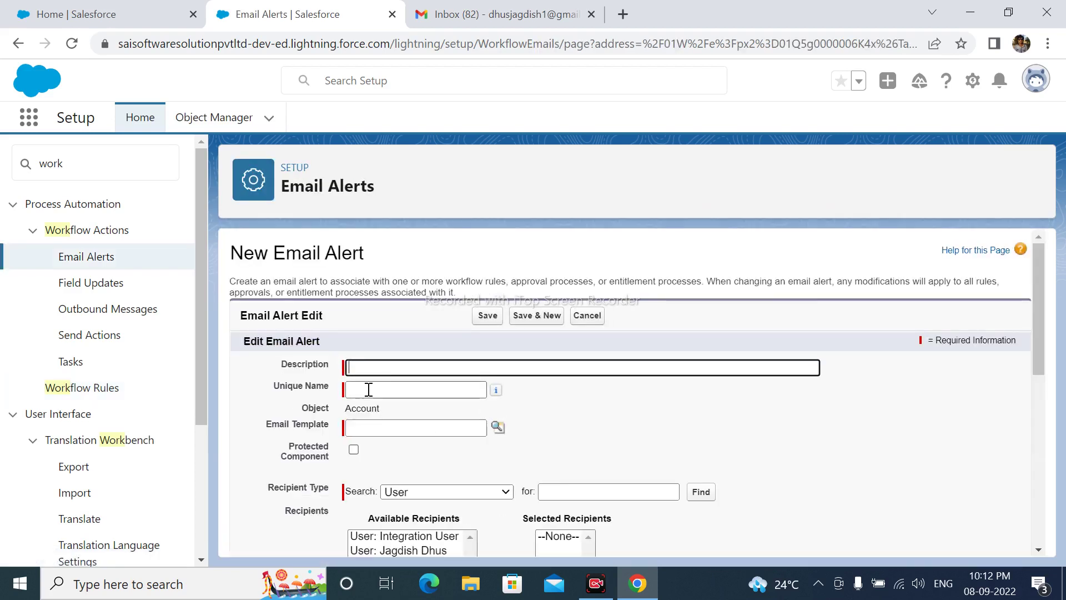
- Describe the new email alert as "Thanks for Registration_welcome" and let its unique name fill in from the description
scroll(367, 387, "down", 2)
left_click(377, 285)
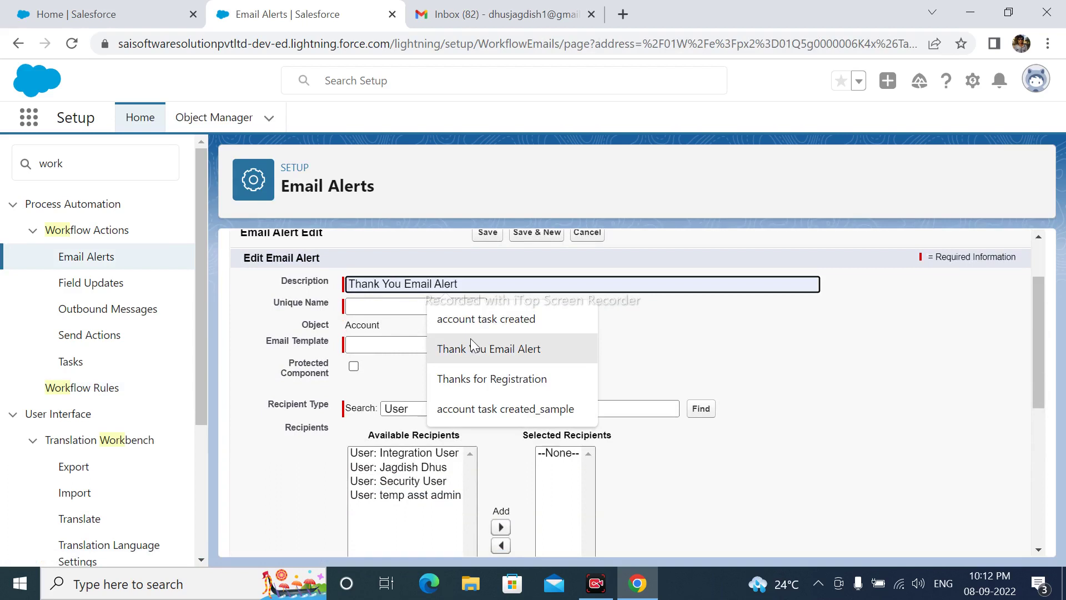
left_click(486, 379)
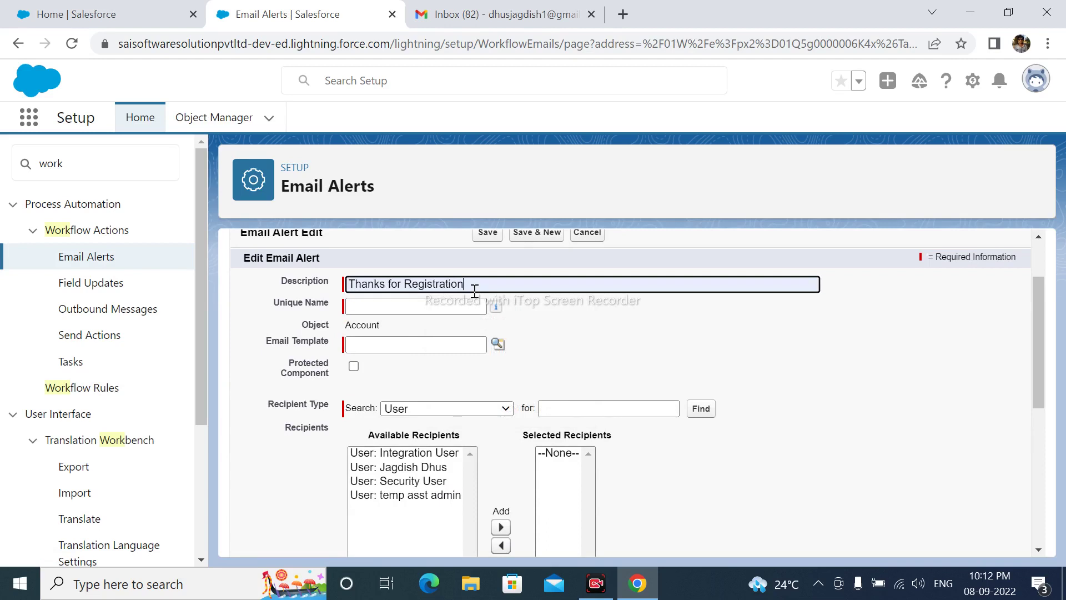
type("-")
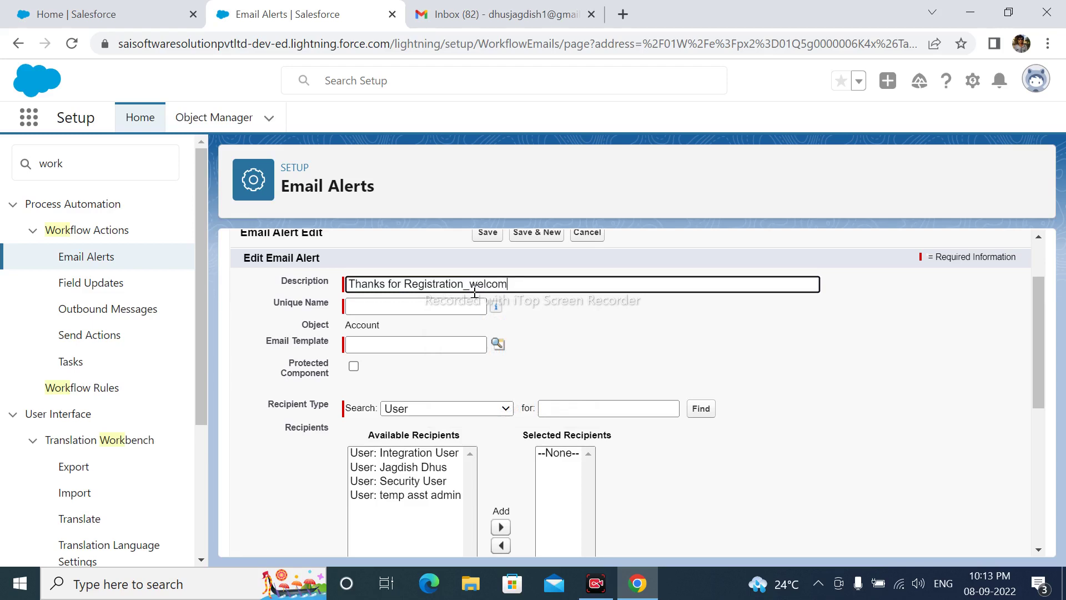
type("e")
left_click(637, 324)
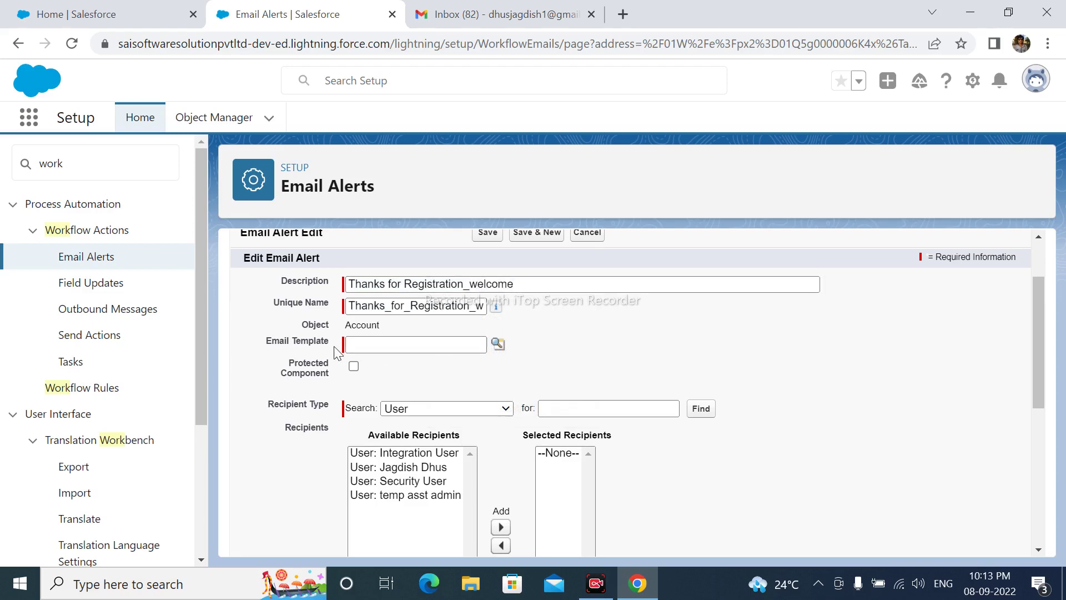
- Look up the email templates and assign "Thank you for Registering" to the email alert
left_click(374, 344)
scroll(353, 344, "down", 1)
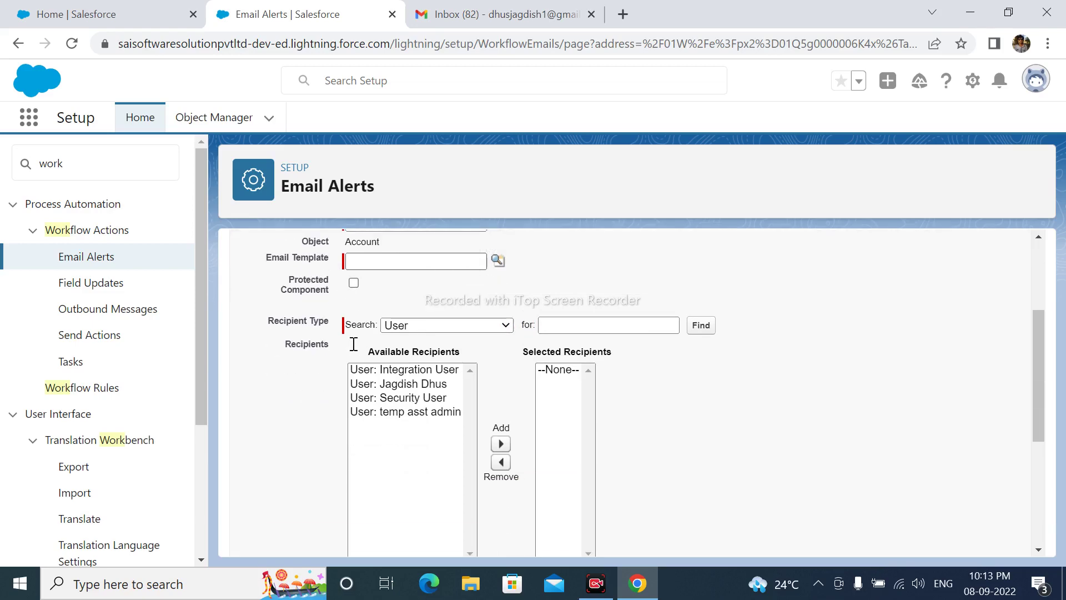
left_click(497, 261)
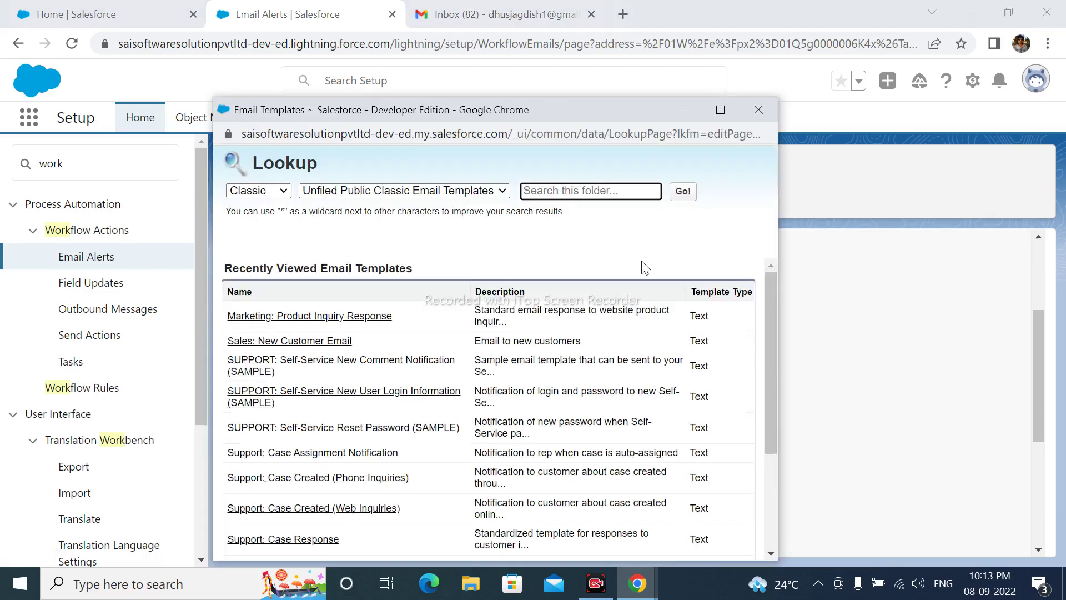
left_click_drag(771, 305, 757, 462)
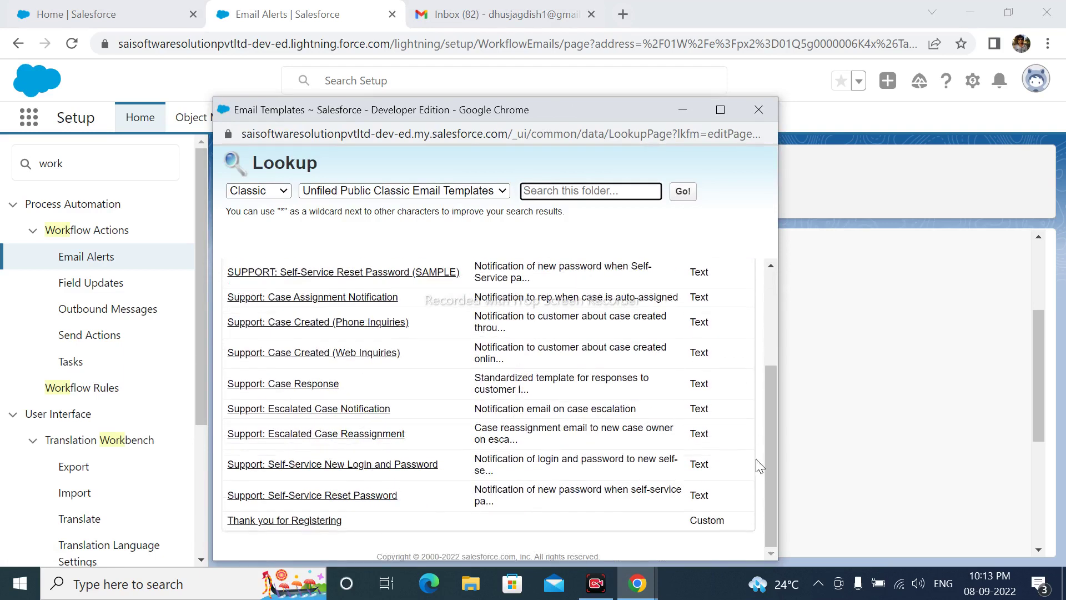
left_click(303, 520)
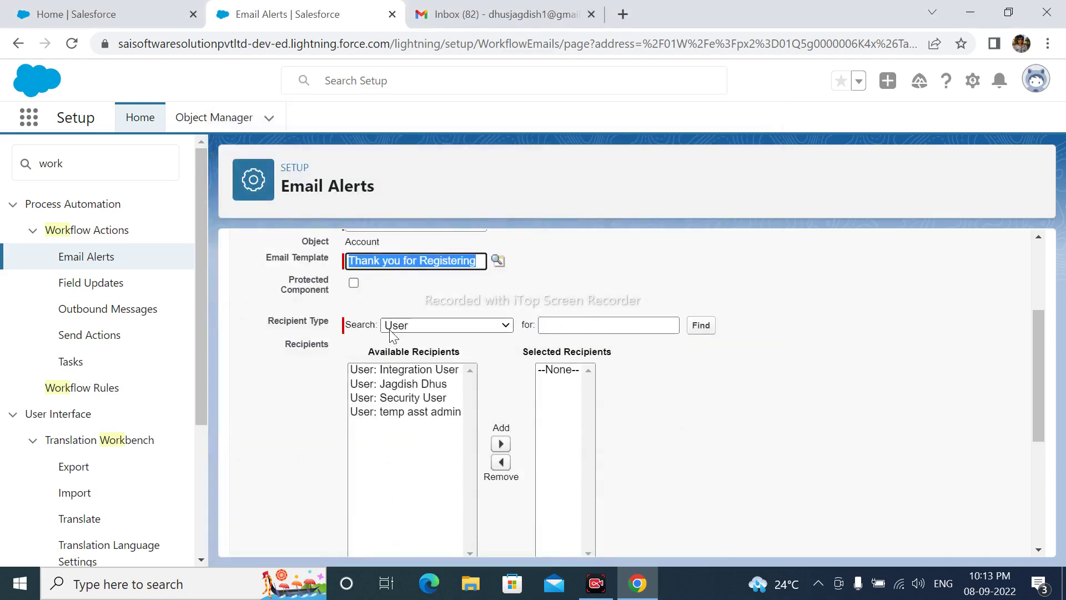
- Fill the recipient search with the user's first name, add that user to the selected recipients, and save the email alert
left_click(574, 325)
left_click(613, 361)
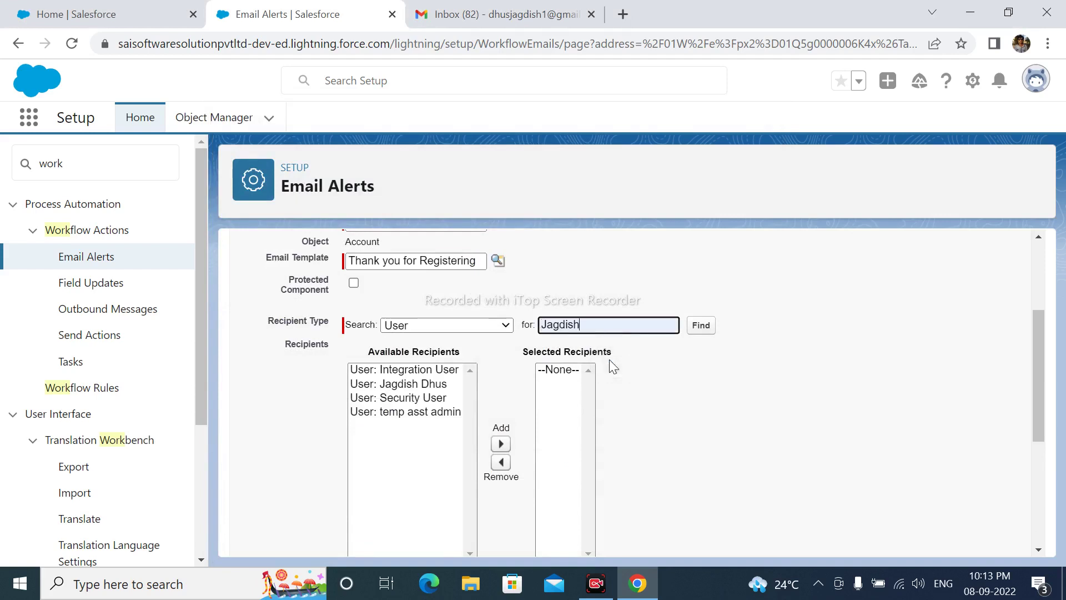
scroll(1009, 353, "down", 1)
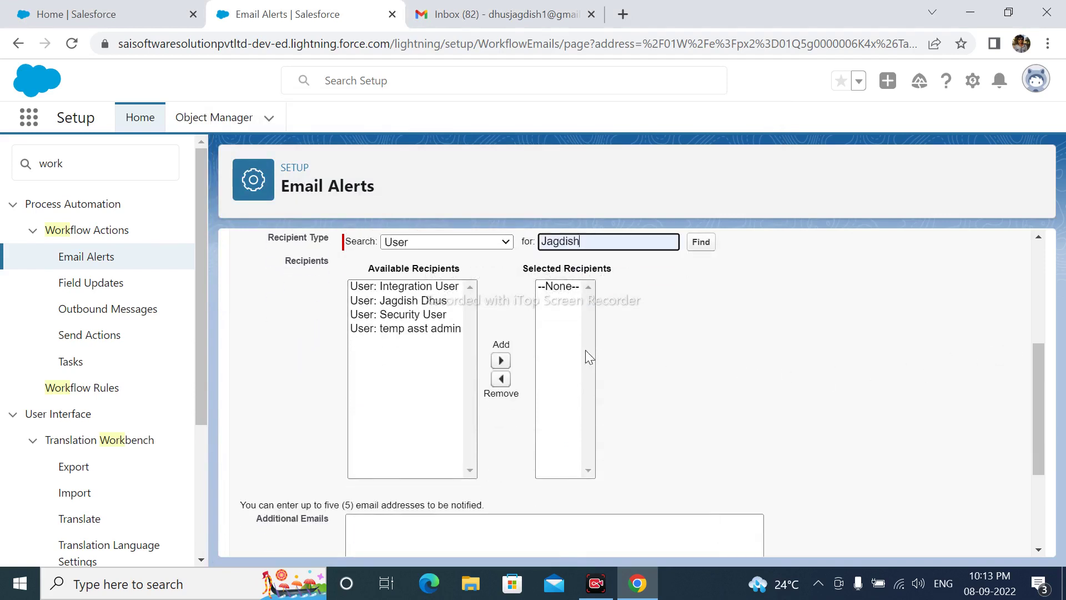
left_click(430, 305)
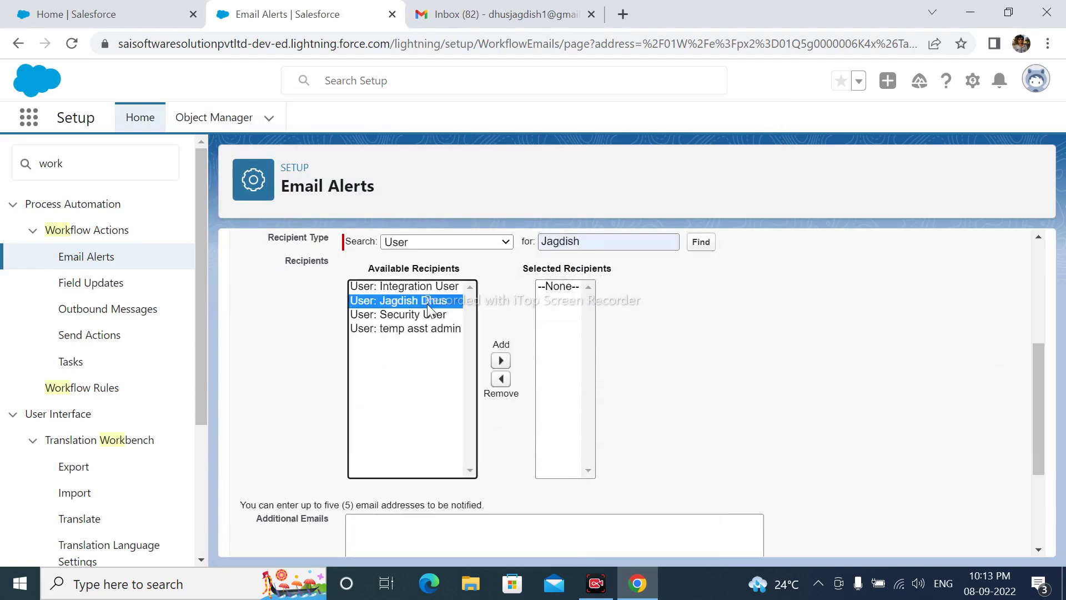
left_click(501, 361)
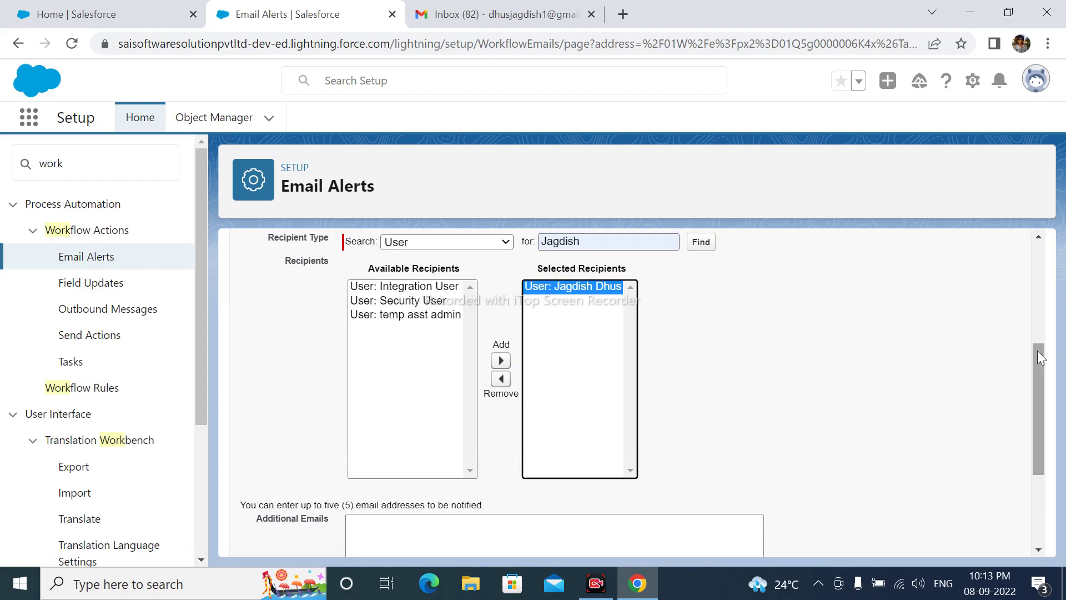
left_click_drag(1038, 358, 1029, 459)
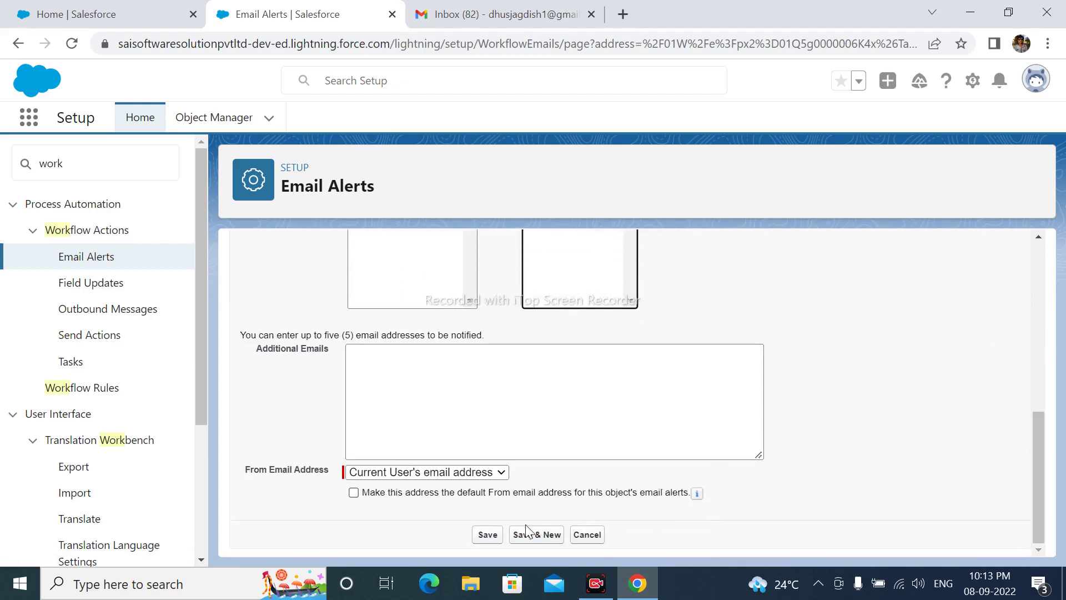
left_click(488, 534)
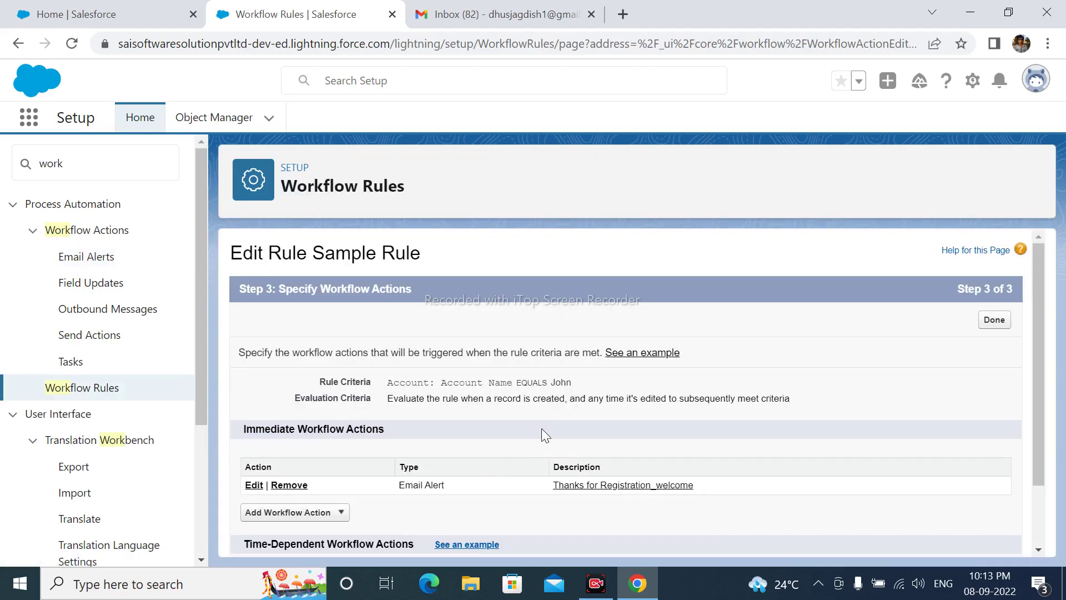
- Finish specifying the workflow actions and activate Sample Rule
scroll(541, 428, "down", 2)
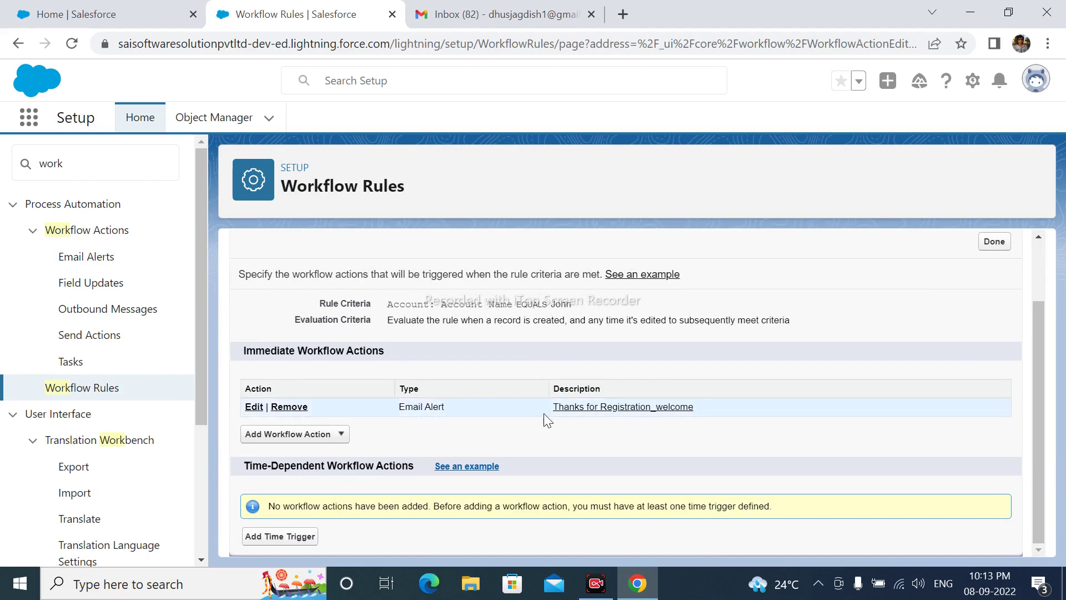
left_click(994, 243)
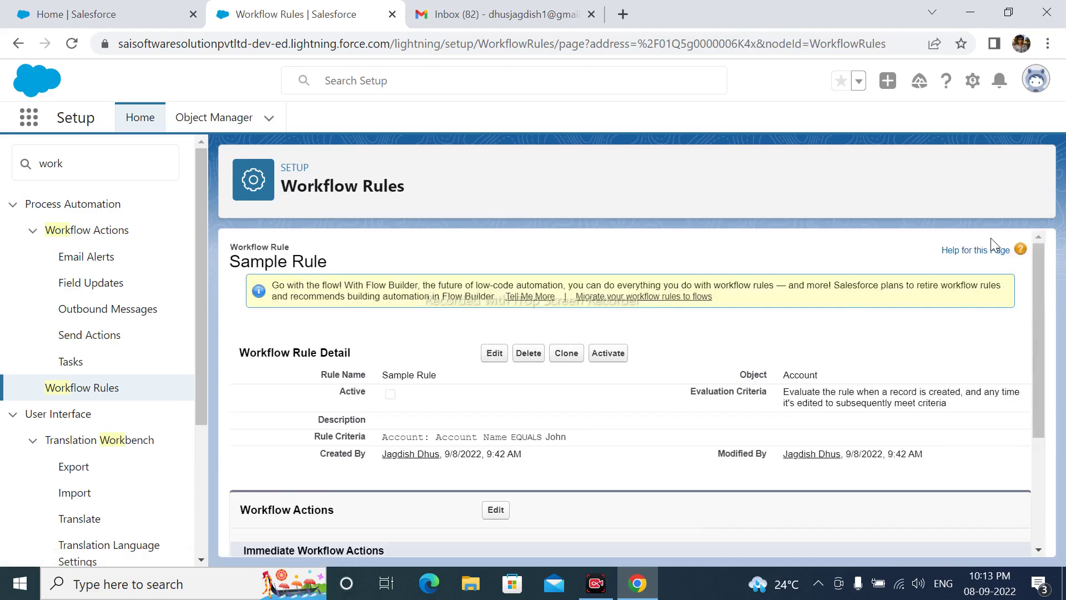
left_click(609, 353)
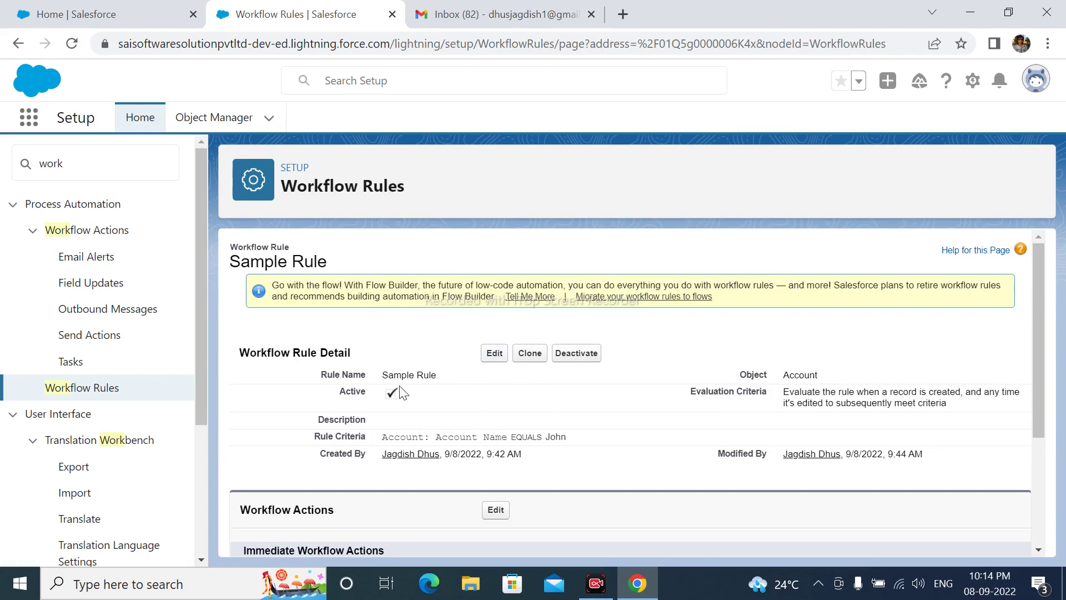
left_click_drag(346, 390, 447, 408)
left_click(227, 294)
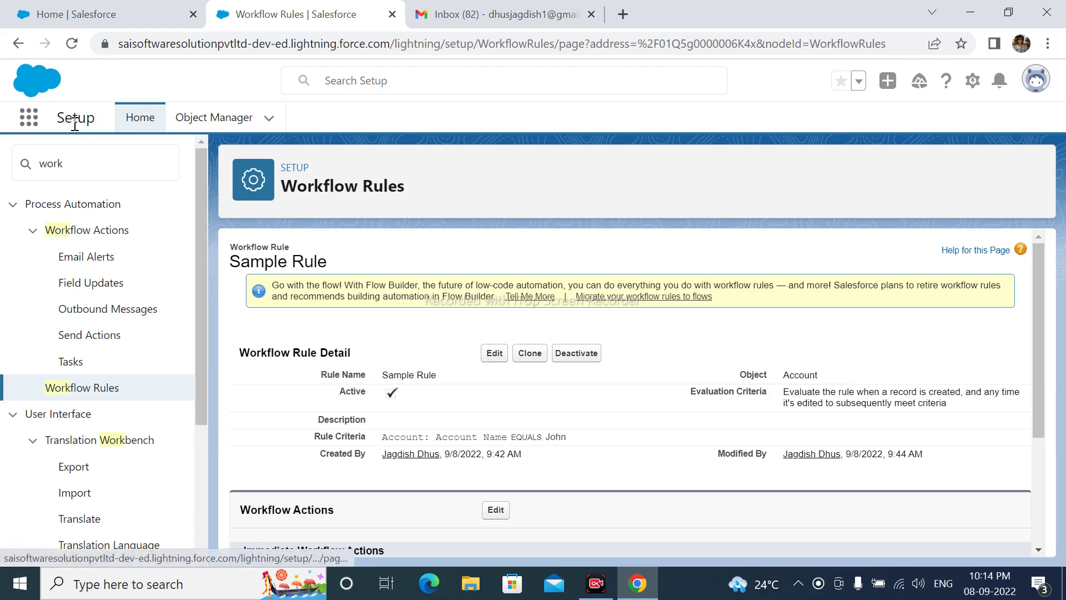
- Search the apps and items for "Account" and open the Accounts list
left_click(28, 118)
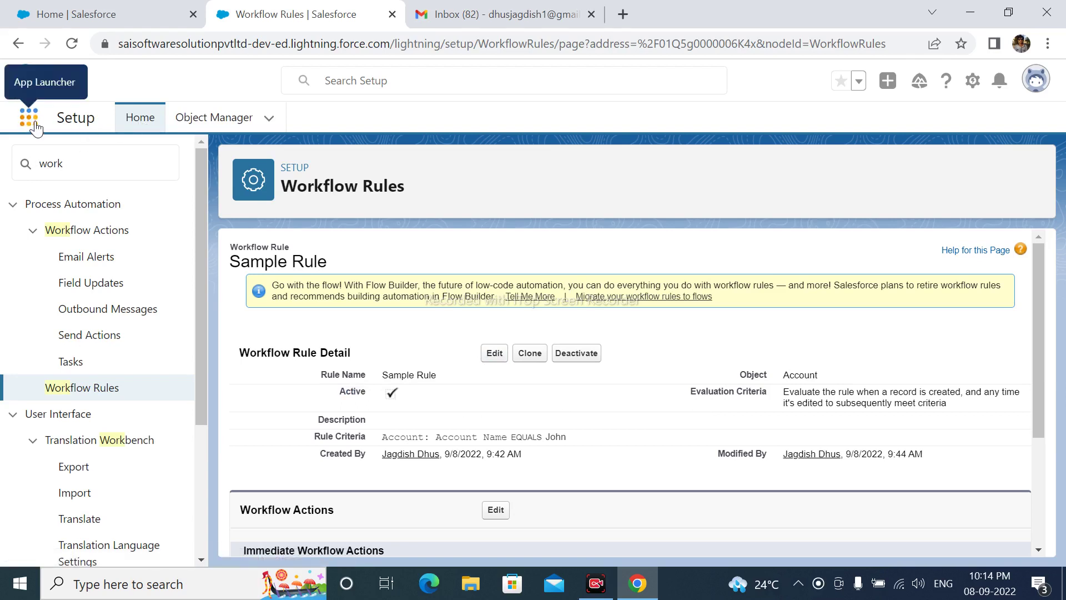
left_click(34, 124)
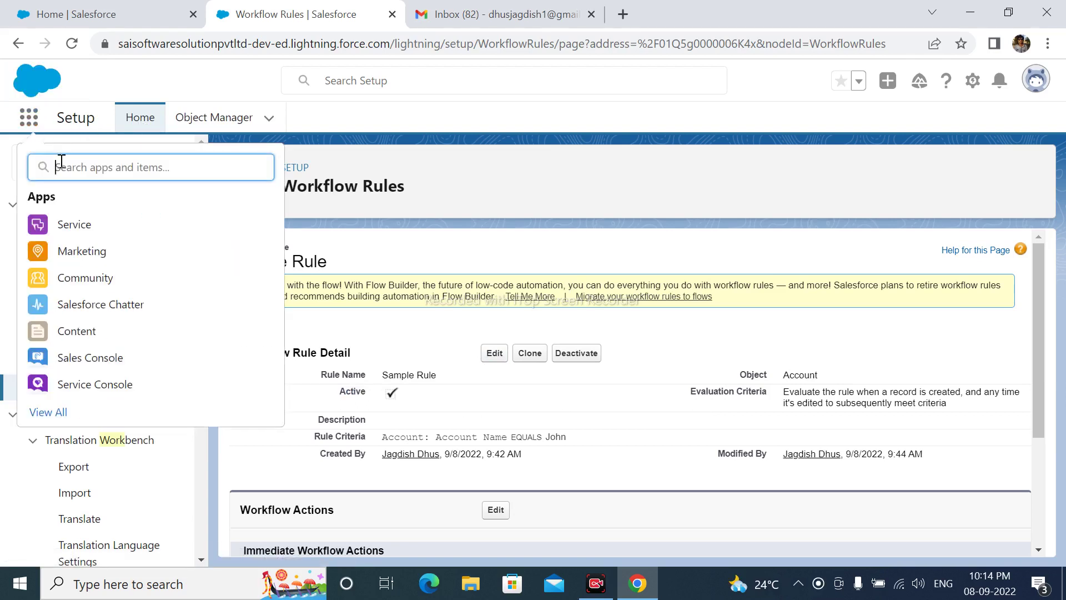
type("Ac")
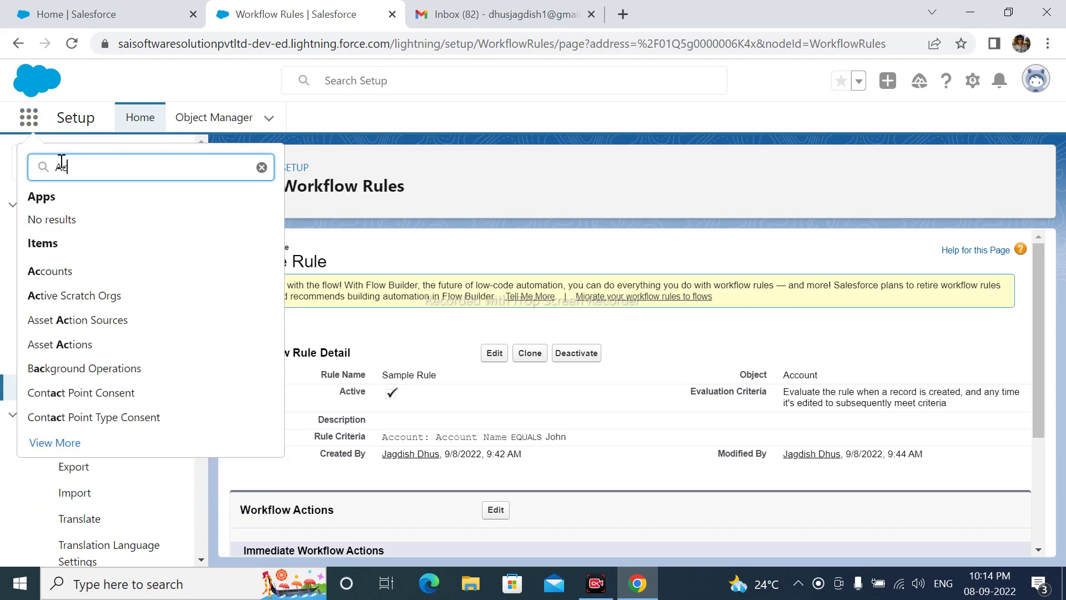
type("count")
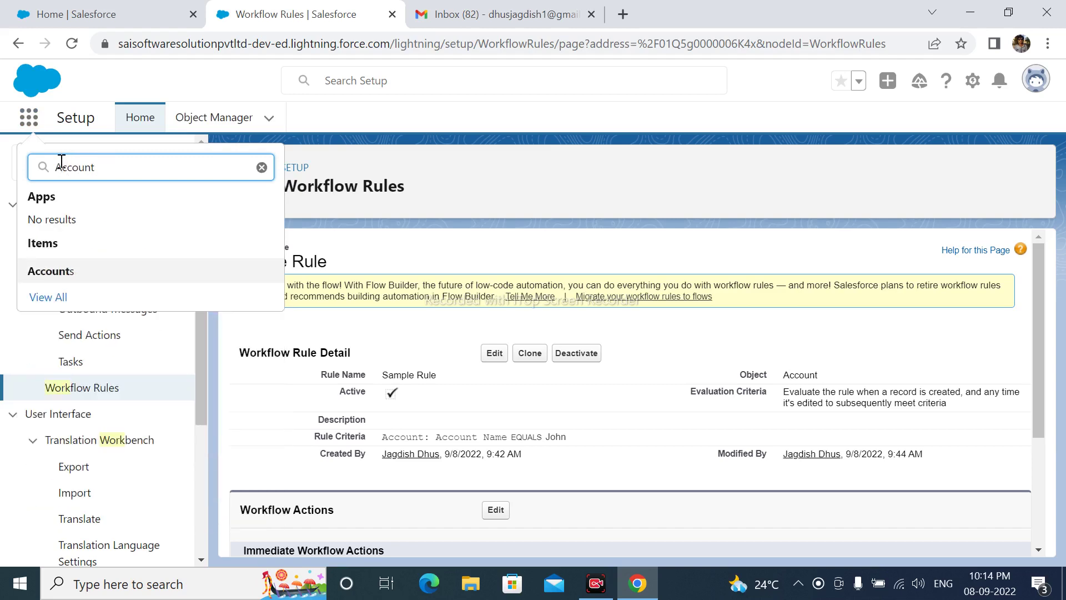
left_click(57, 272)
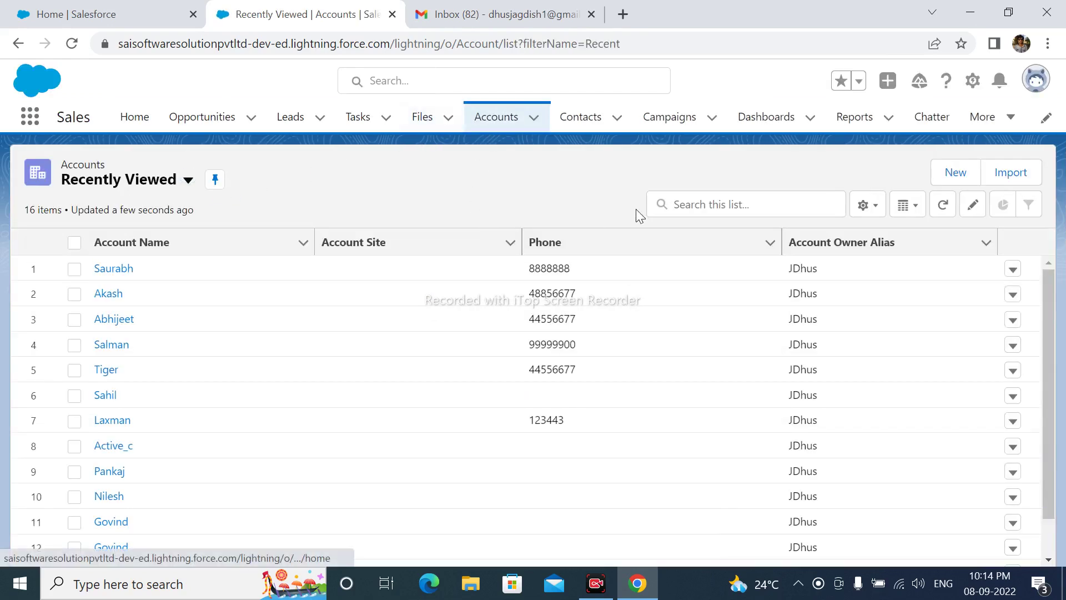
- Create and save an account whose name matches the rule's criterion, with rating Hot and a phone number
left_click(939, 177)
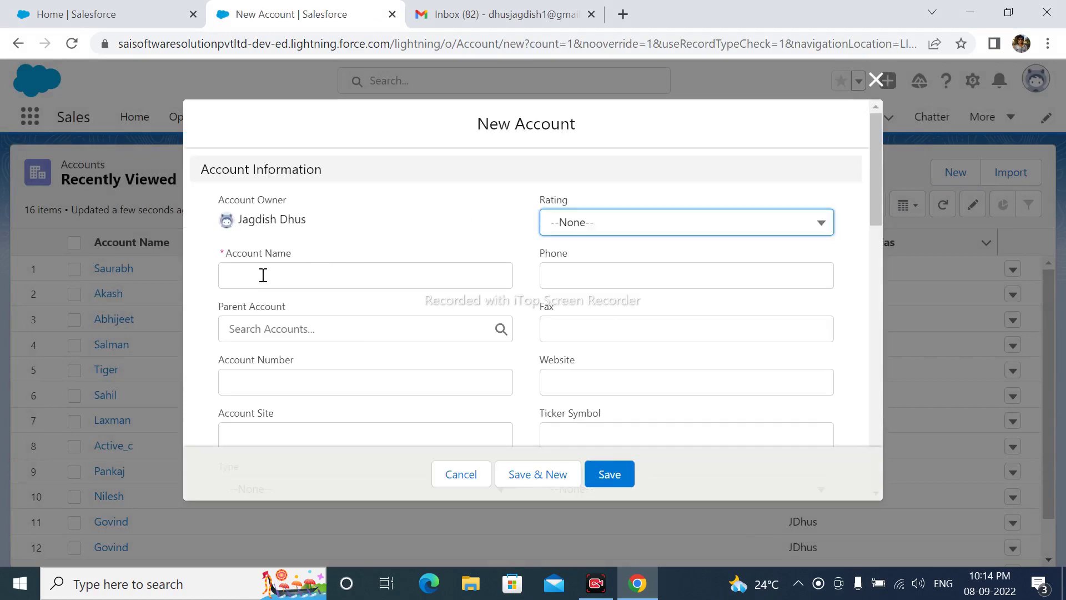
left_click(263, 275)
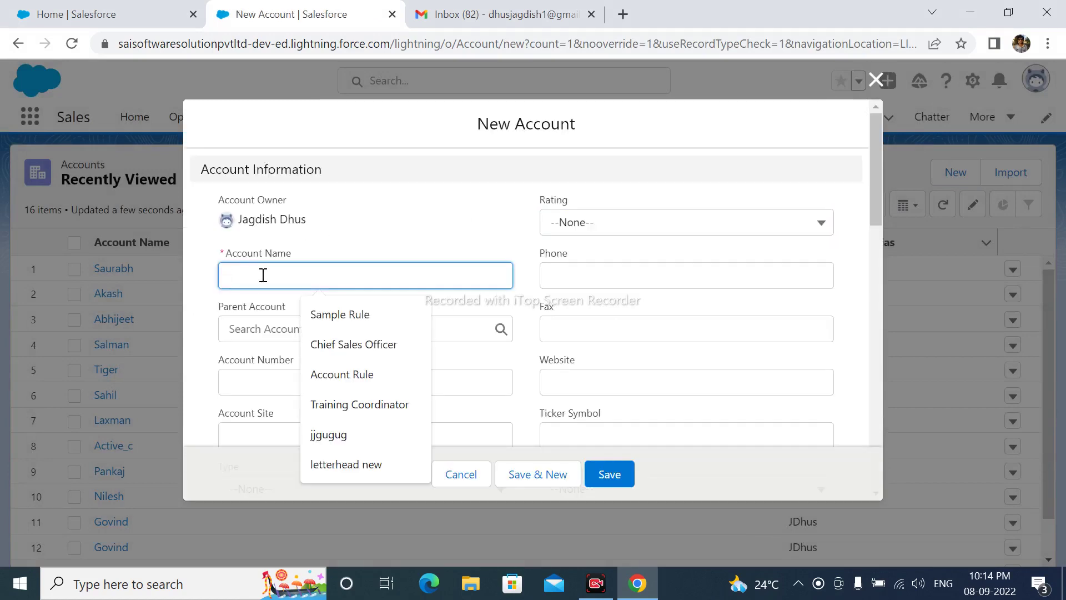
type("John")
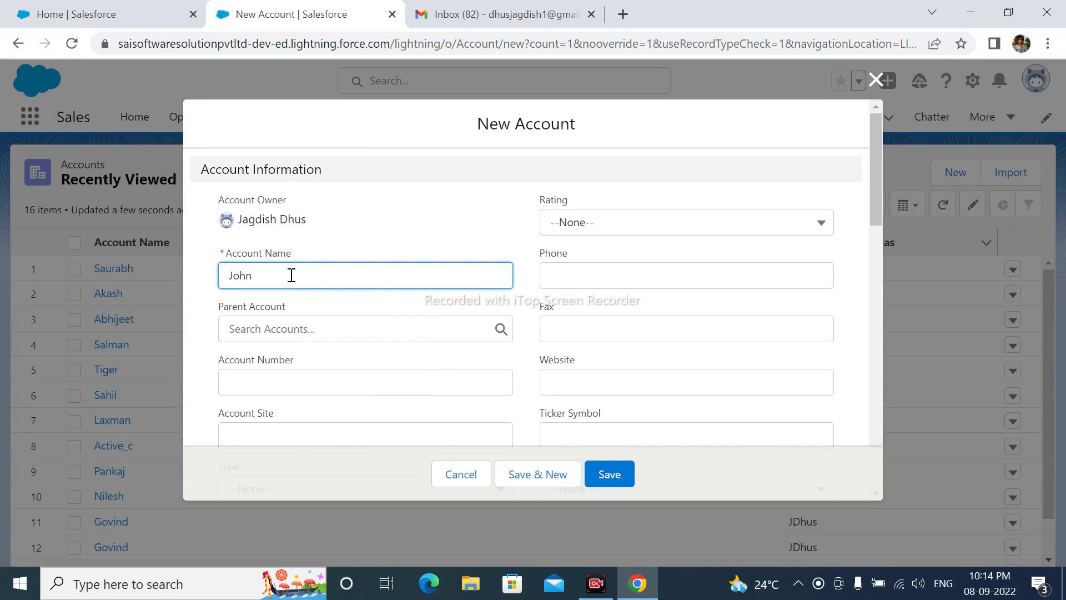
left_click(361, 241)
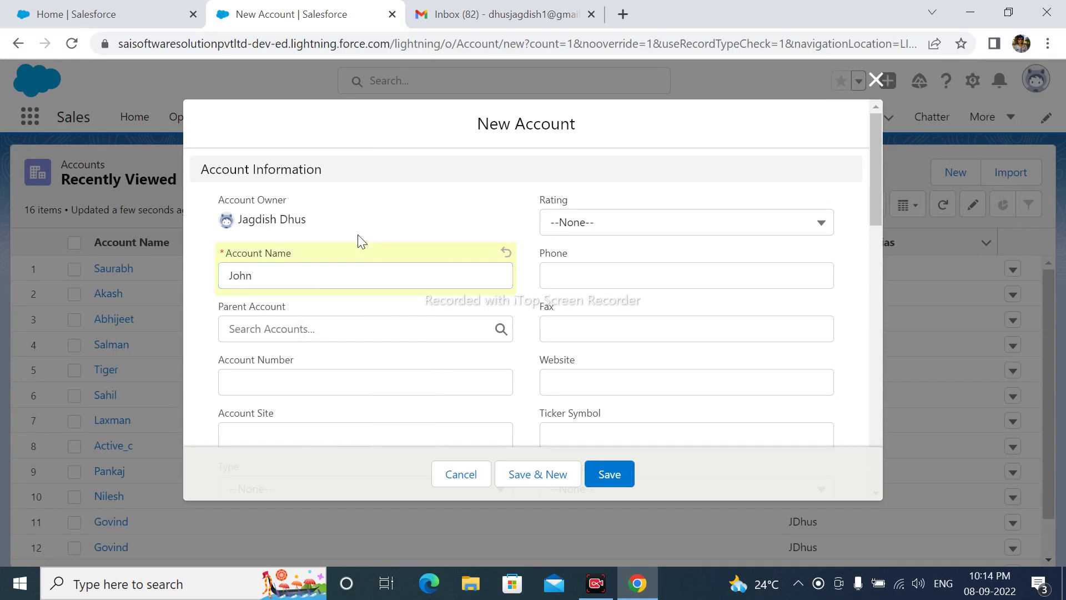
left_click(574, 237)
left_click(577, 288)
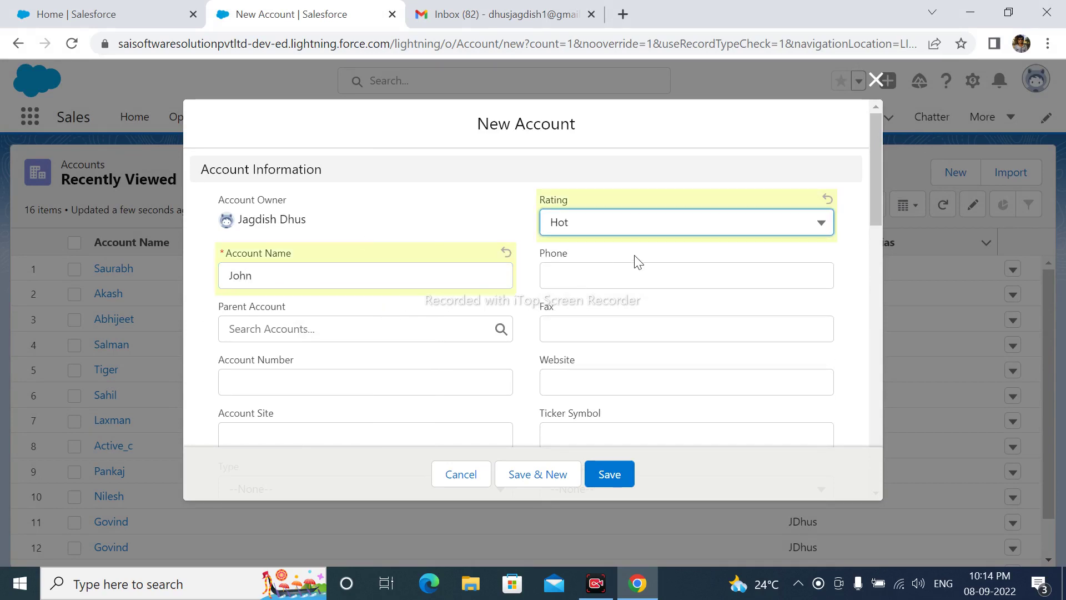
left_click(622, 274)
type("8888788")
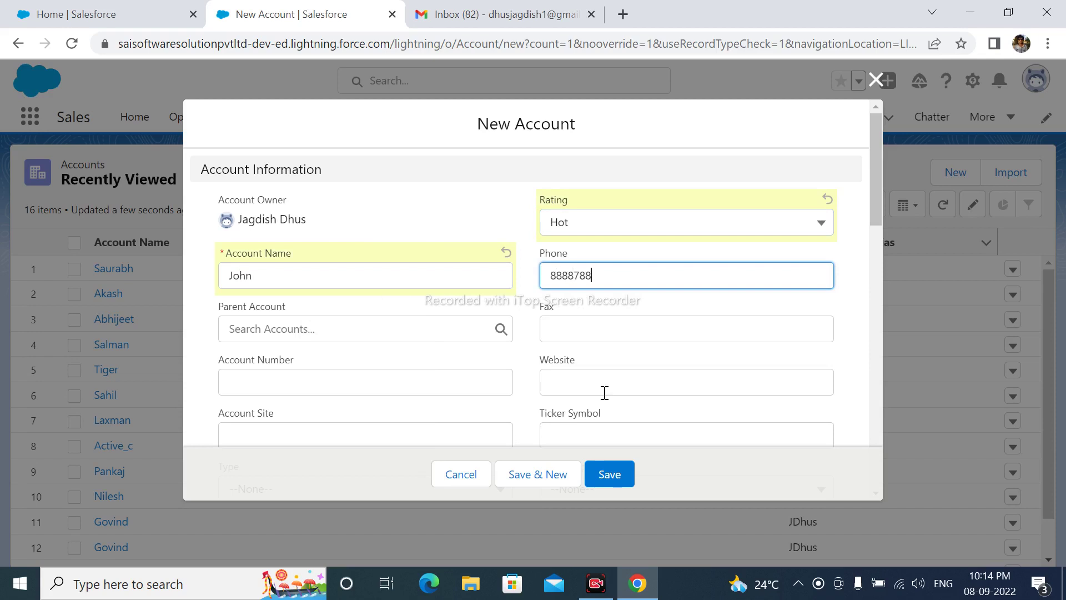
left_click(608, 471)
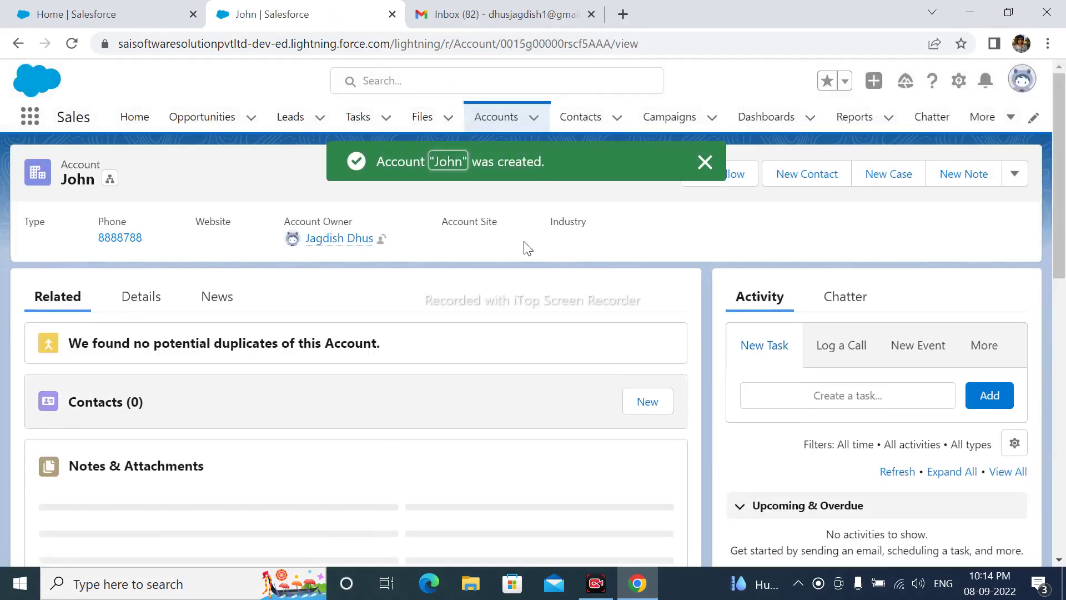
- Switch to Gmail, read the new "Thank you for Registring" message, and return to the inbox
left_click(482, 9)
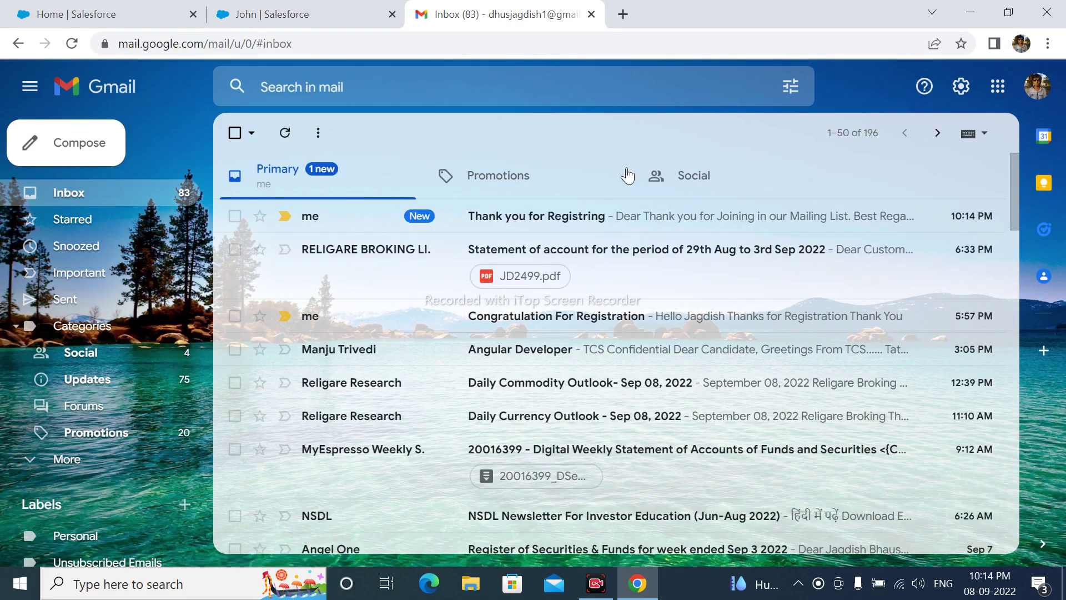
left_click(555, 223)
scroll(502, 272, "down", 2)
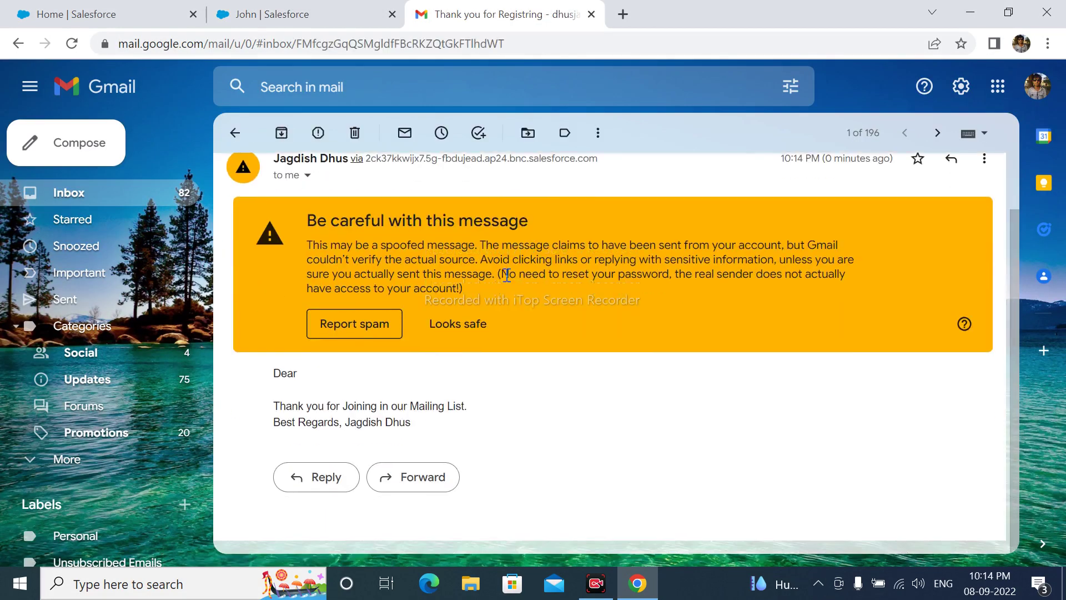
left_click_drag(285, 405, 498, 411)
left_click(522, 416)
left_click(110, 193)
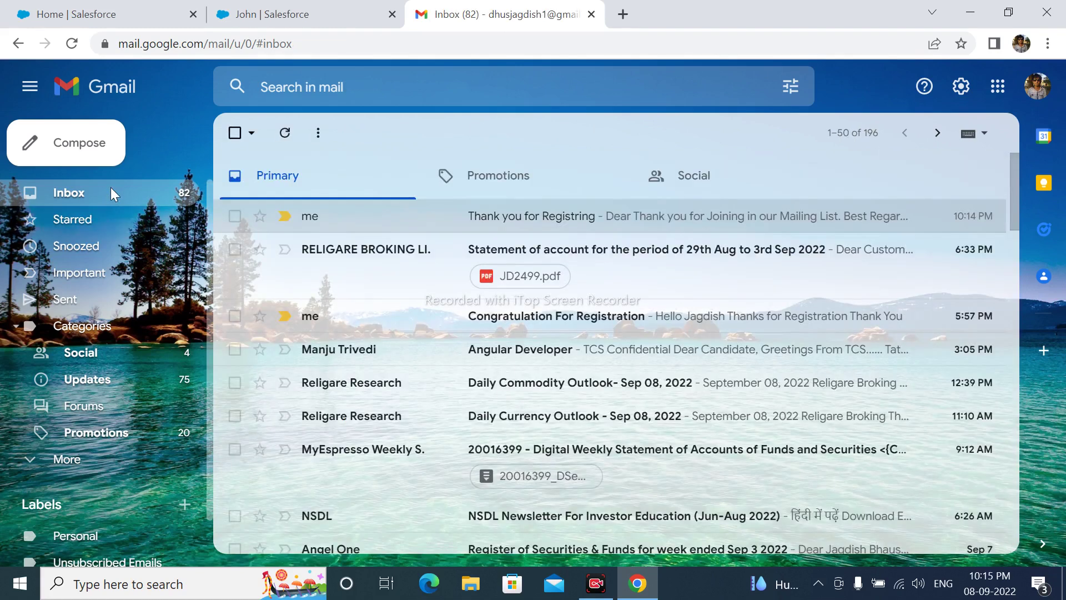